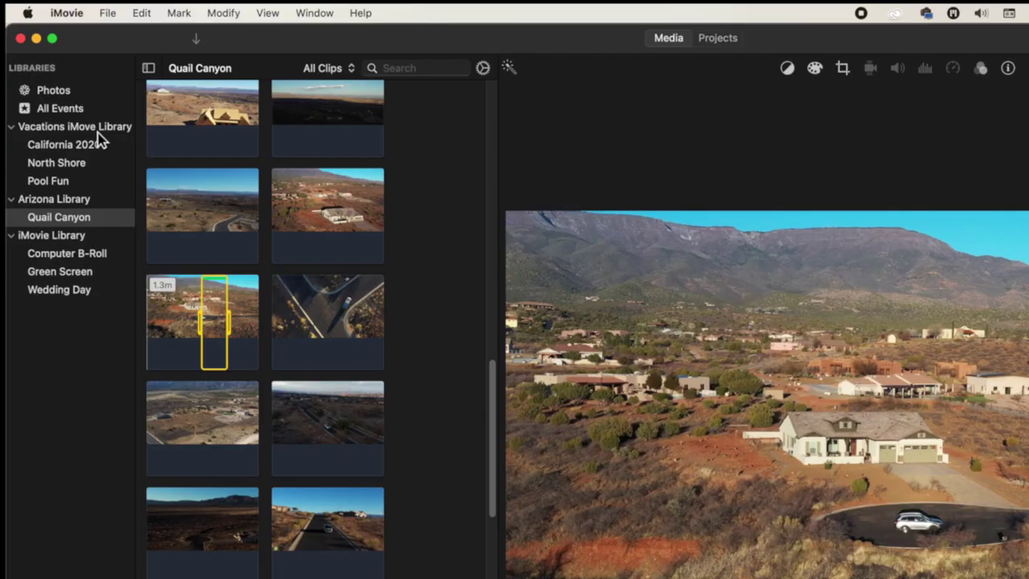
# Step: Browse the clips in the California 2020, North Shore and Pool Fun events of the Vacations iMove Library, clearing the Pool Fun search filter
pyautogui.click(95, 129)
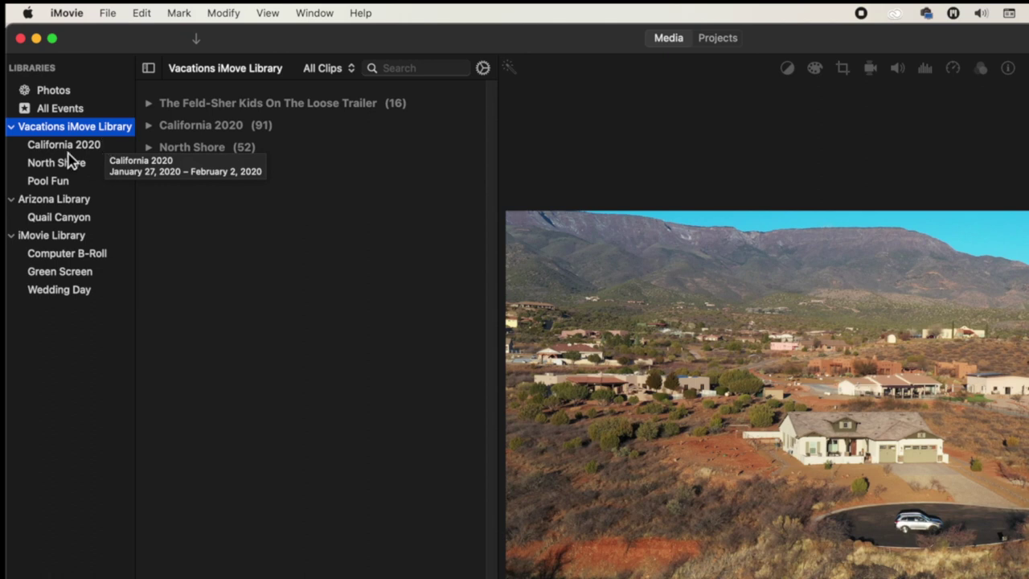
pyautogui.click(75, 148)
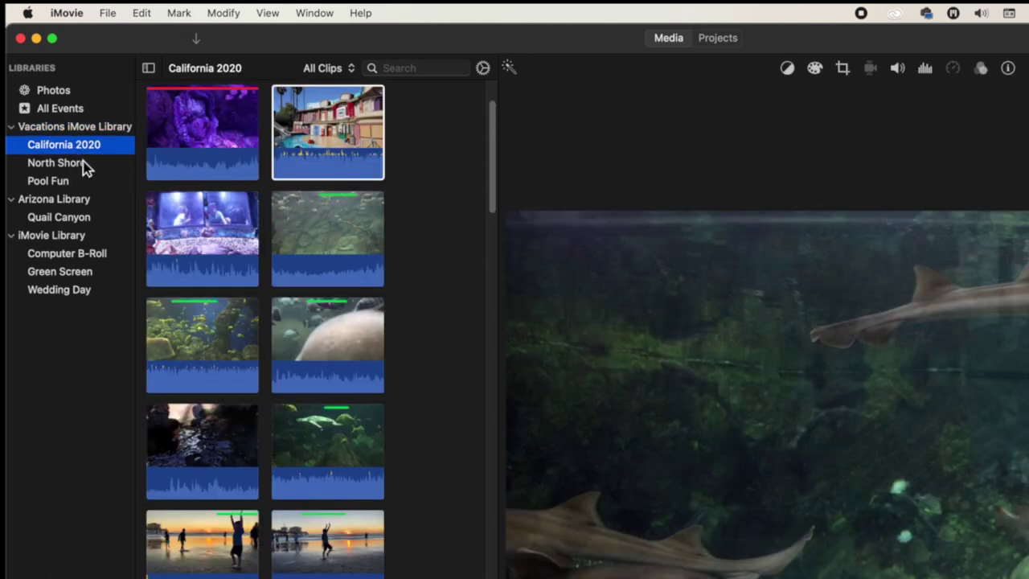
pyautogui.click(83, 167)
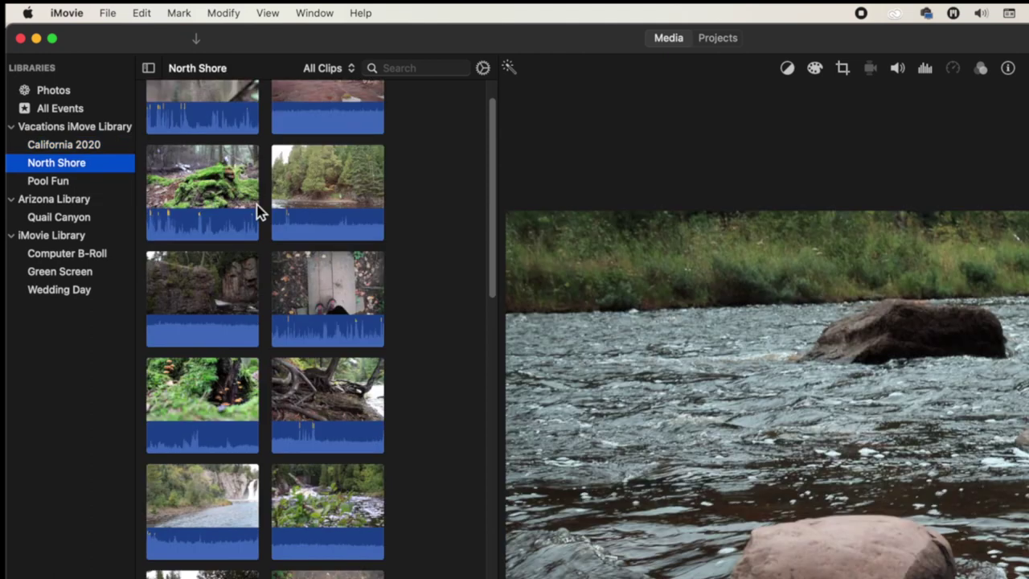
pyautogui.click(81, 183)
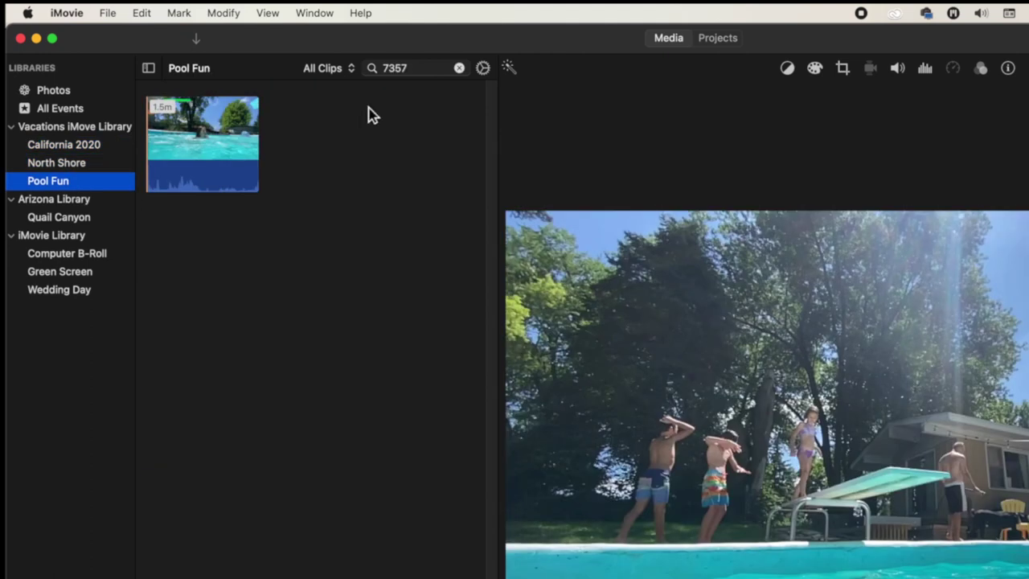
pyautogui.click(460, 68)
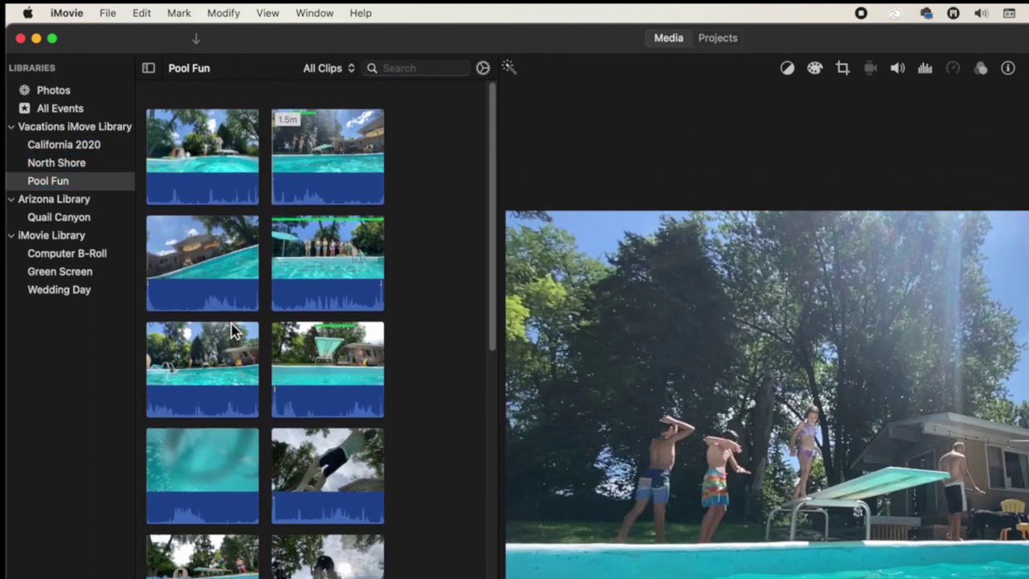
pyautogui.scroll(-10, 230, 329)
pyautogui.click(71, 149)
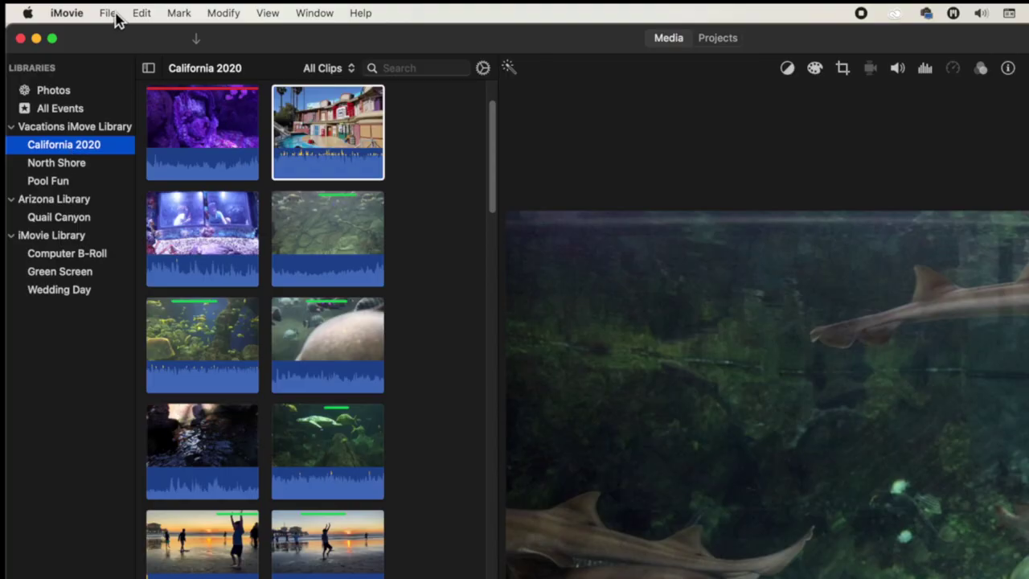
# Step: Create a new library named 2021 and save it in the Movies folder
pyautogui.click(108, 13)
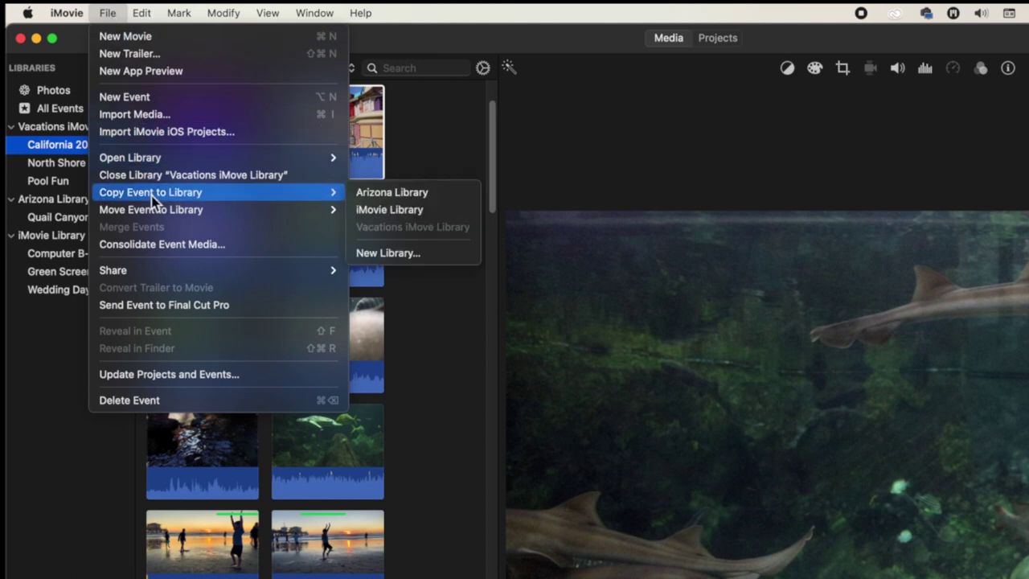
pyautogui.moveTo(154, 164)
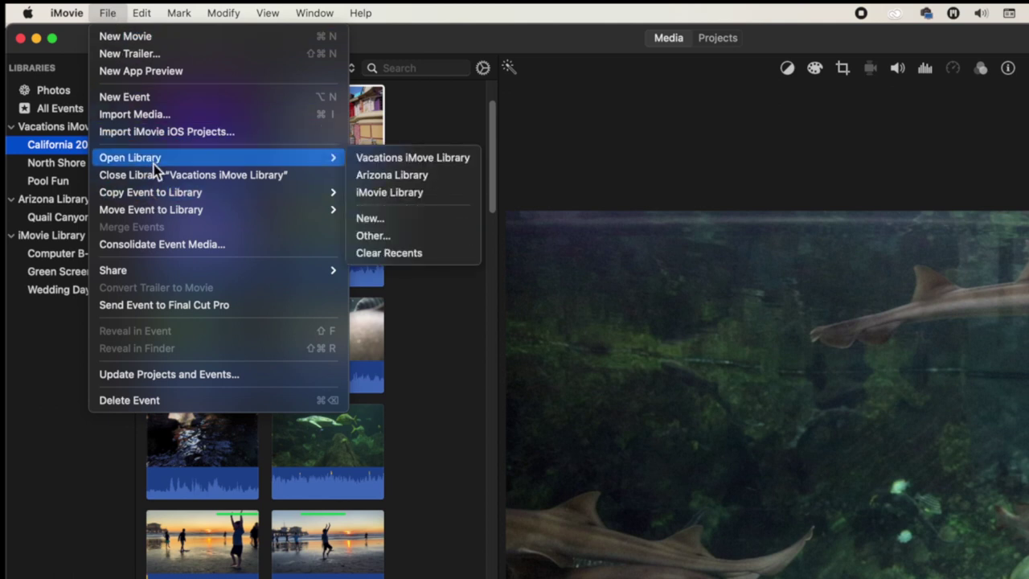
pyautogui.click(388, 223)
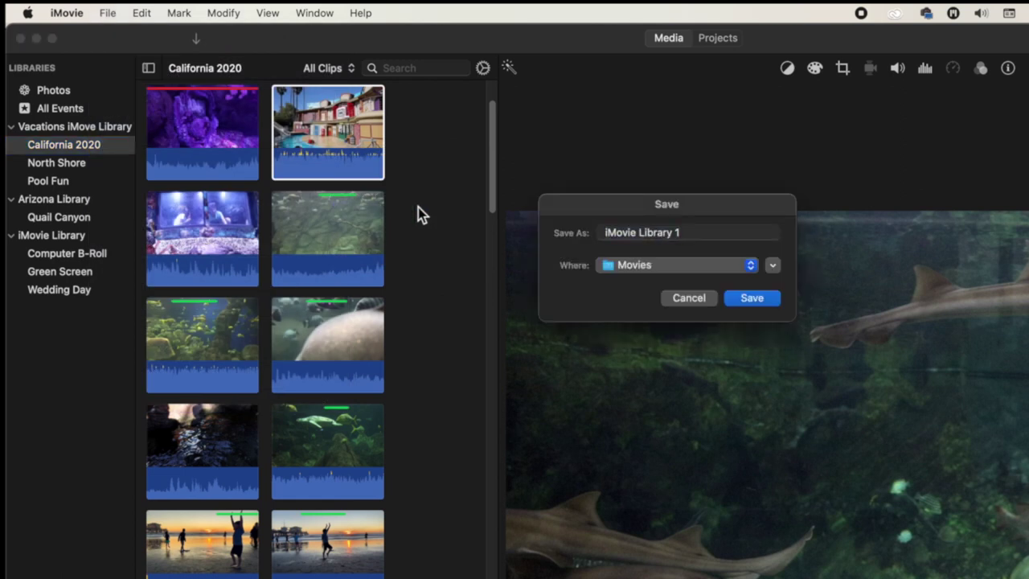
pyautogui.moveTo(700, 234); pyautogui.dragTo(603, 233)
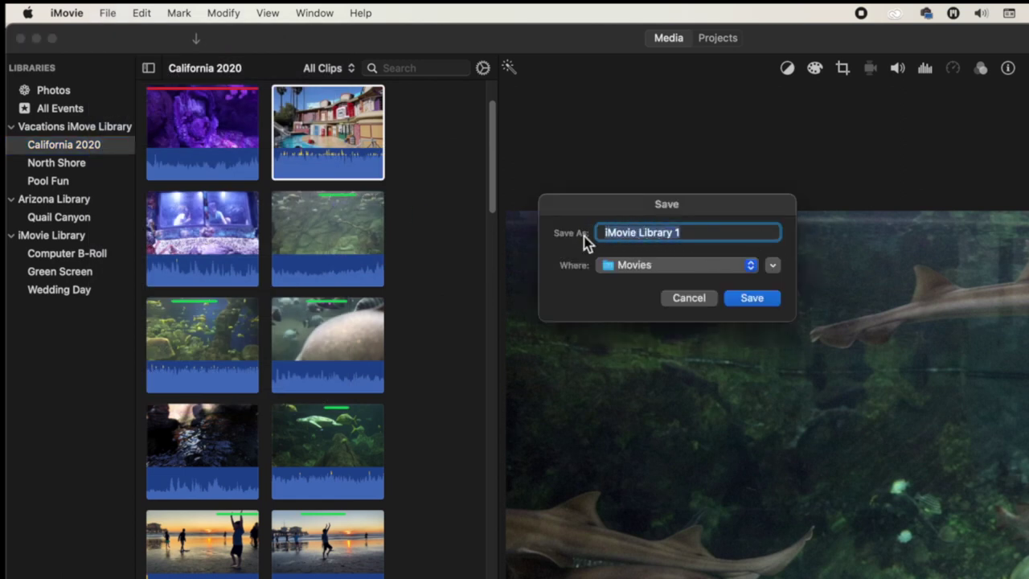
pyautogui.write('2021')
pyautogui.click(760, 298)
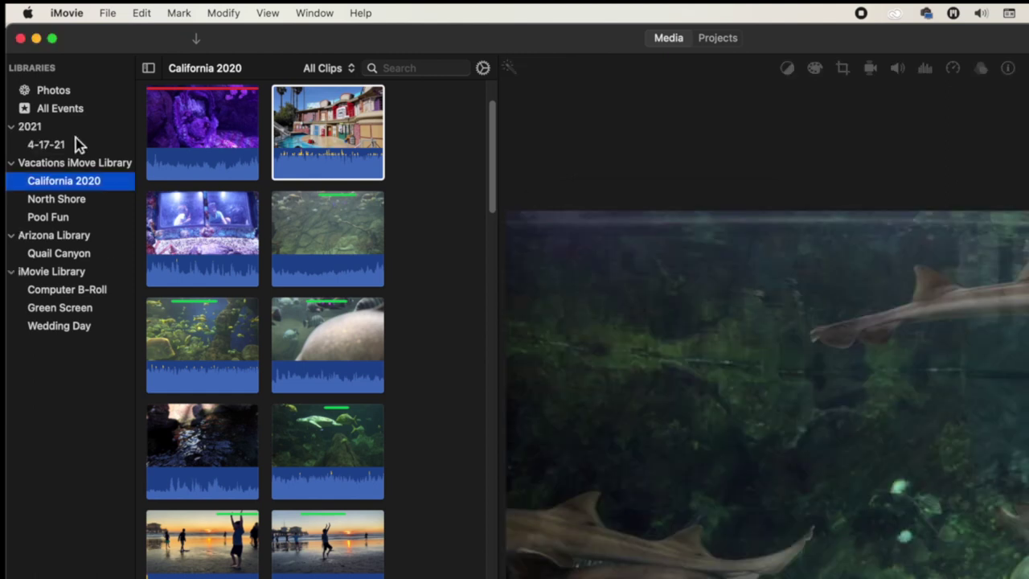
# Step: Rename the default 4-17-21 event in the 2021 library as Birthday Party
pyautogui.click(47, 131)
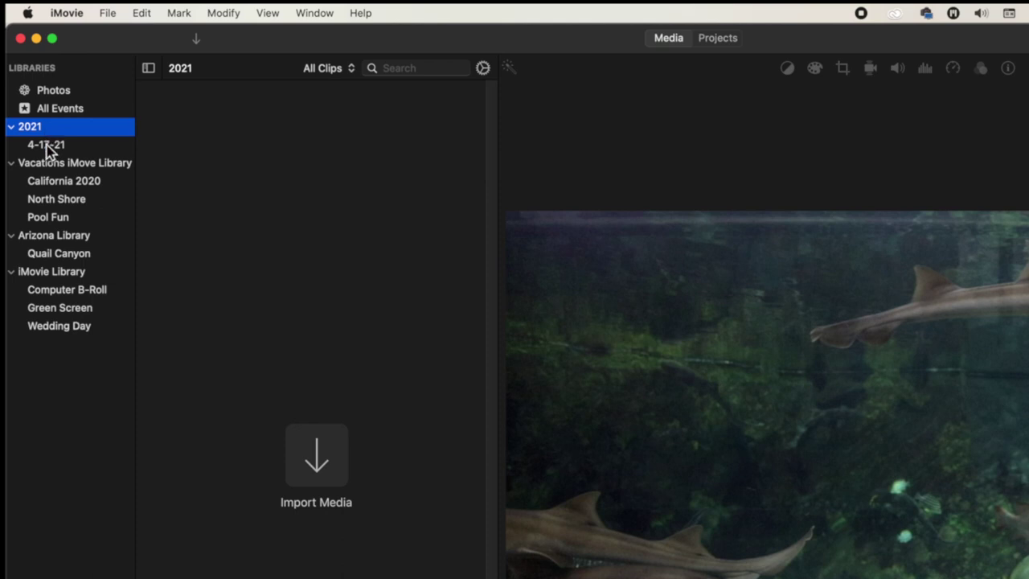
pyautogui.click(48, 146)
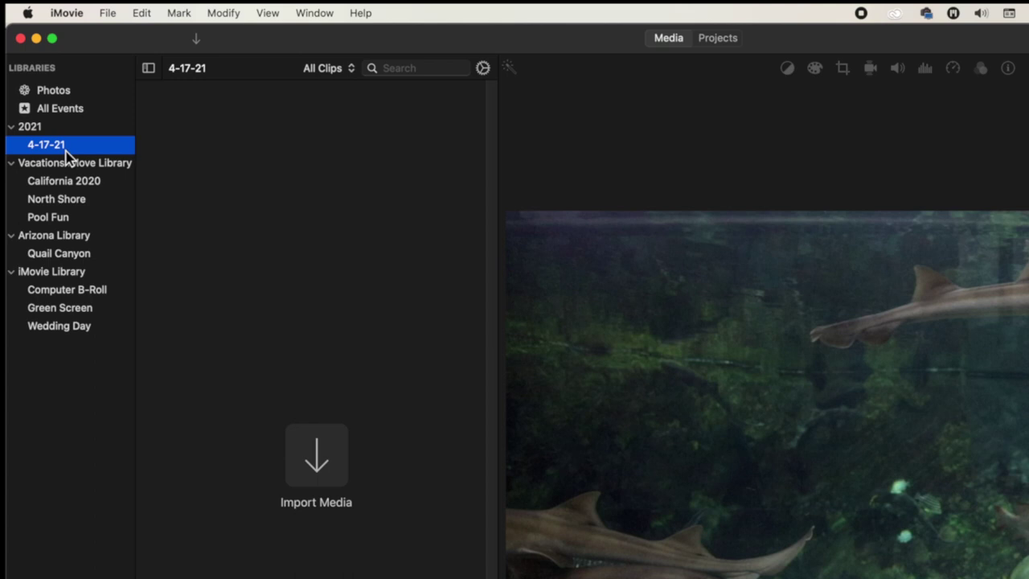
pyautogui.click(56, 153)
pyautogui.write('Birthday Part')
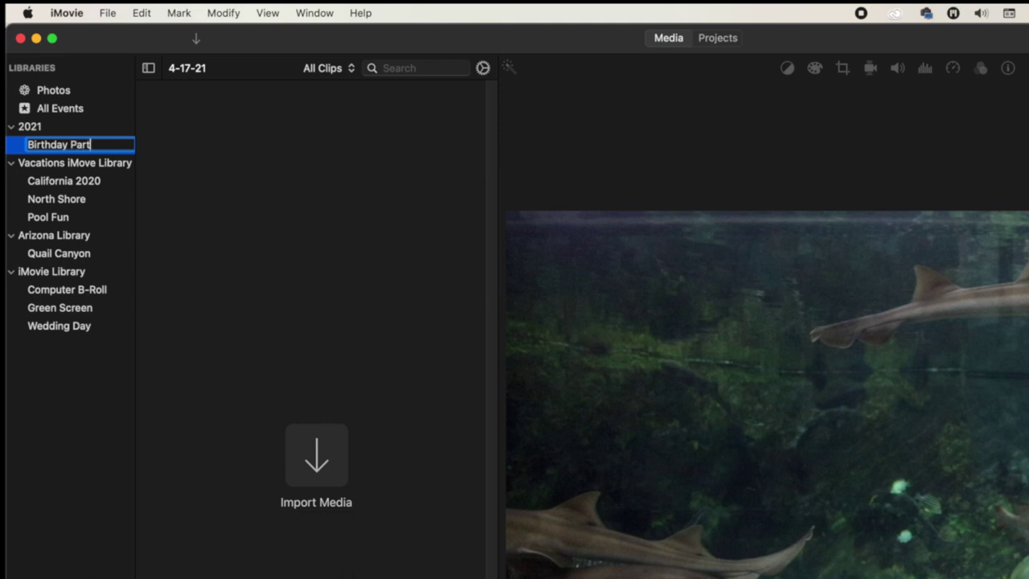
pyautogui.write('y')
pyautogui.press('Return')
# Step: Add a new event named Vacation to Denmark to the 2021 library
pyautogui.click(117, 12)
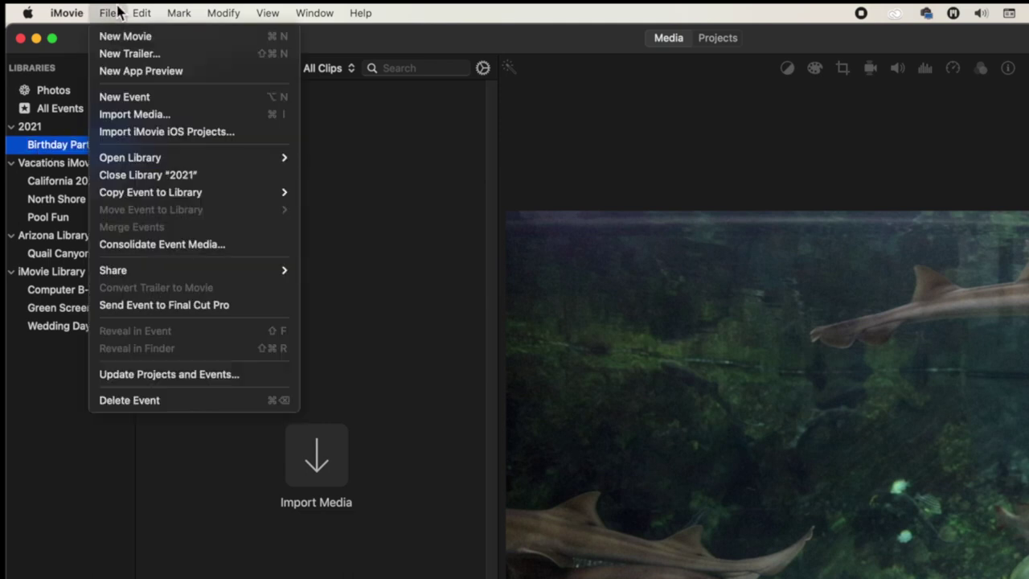
pyautogui.click(151, 98)
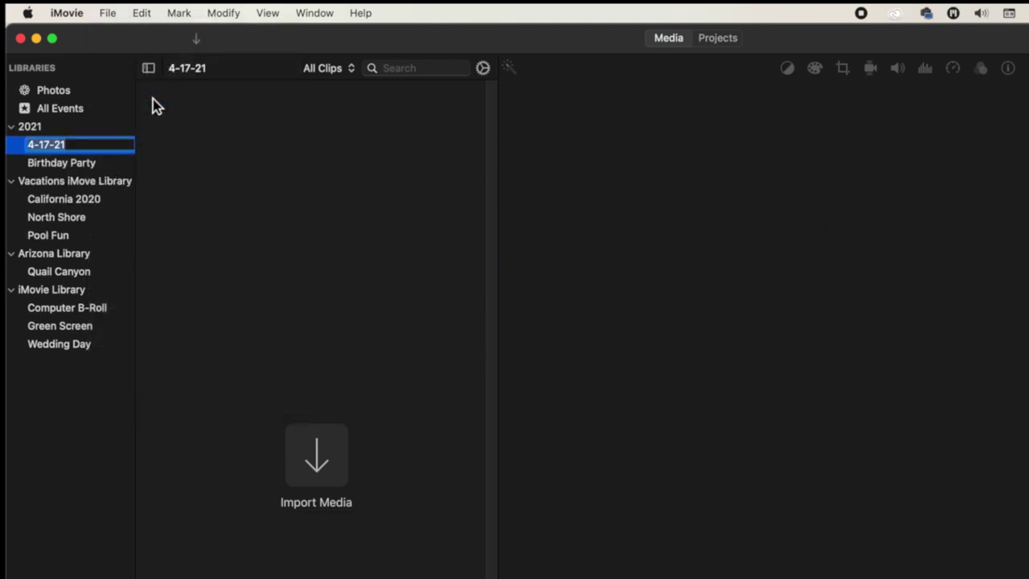
pyautogui.write('Vacat')
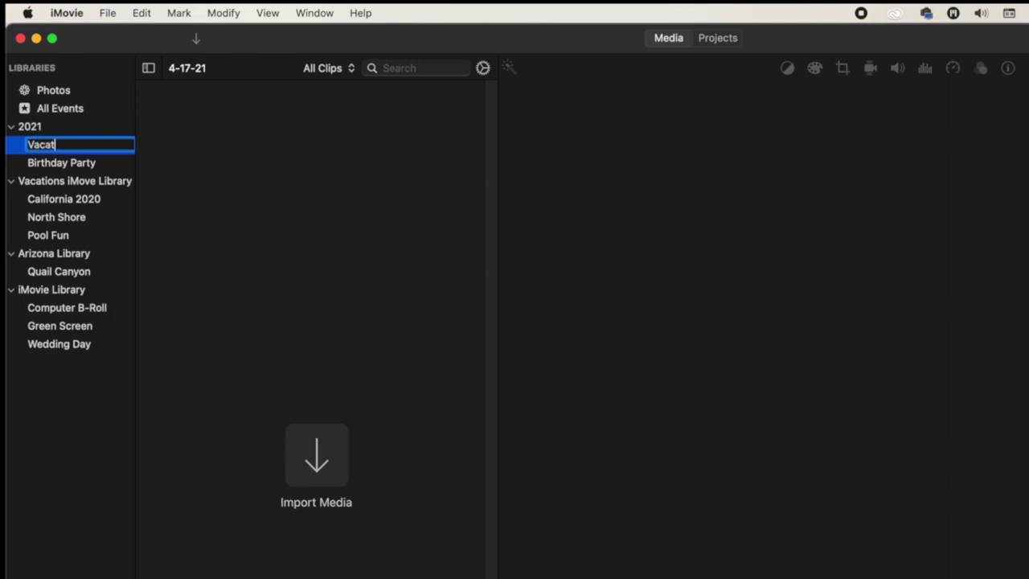
pyautogui.write('ion to Denmark')
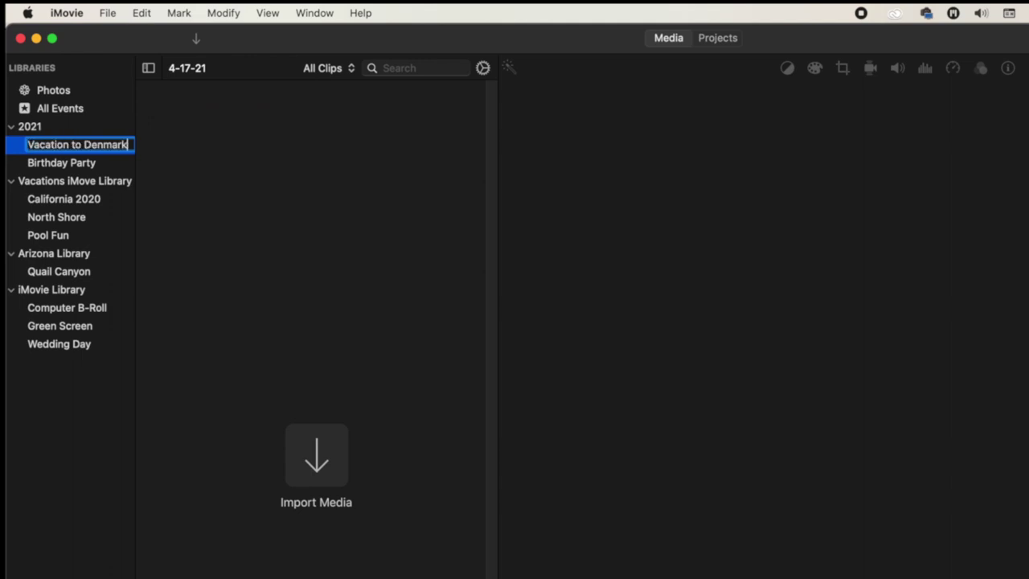
pyautogui.press('Return')
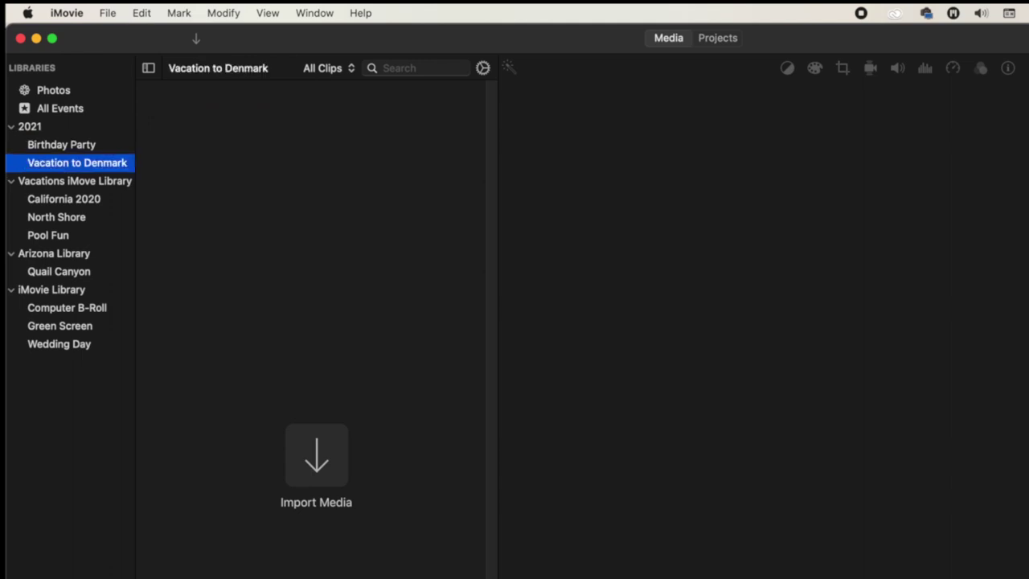
# Step: Add a new event named Wedding to the 2021 library
pyautogui.click(107, 13)
pyautogui.click(143, 97)
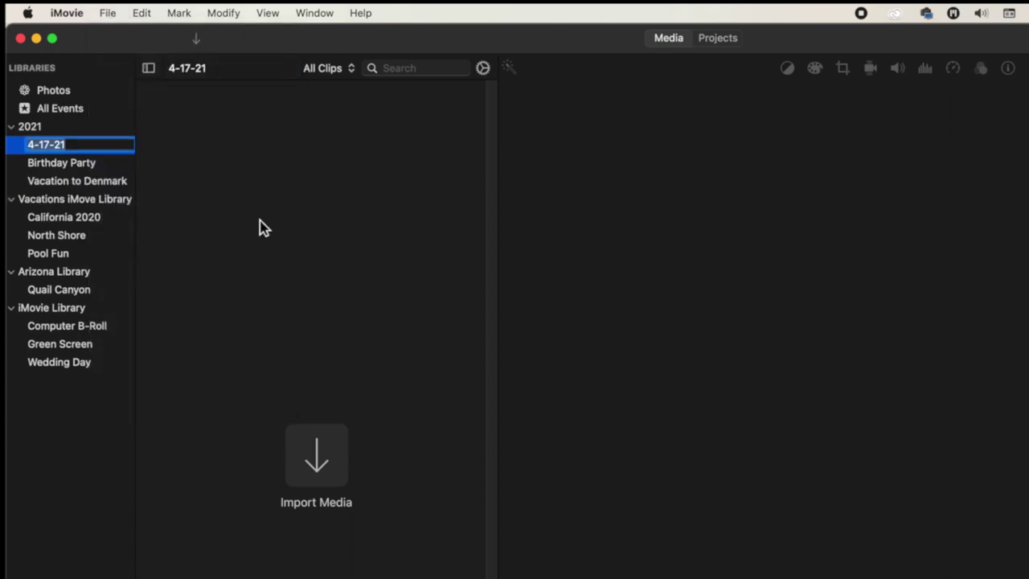
pyautogui.write('Wedding')
pyautogui.press('Return')
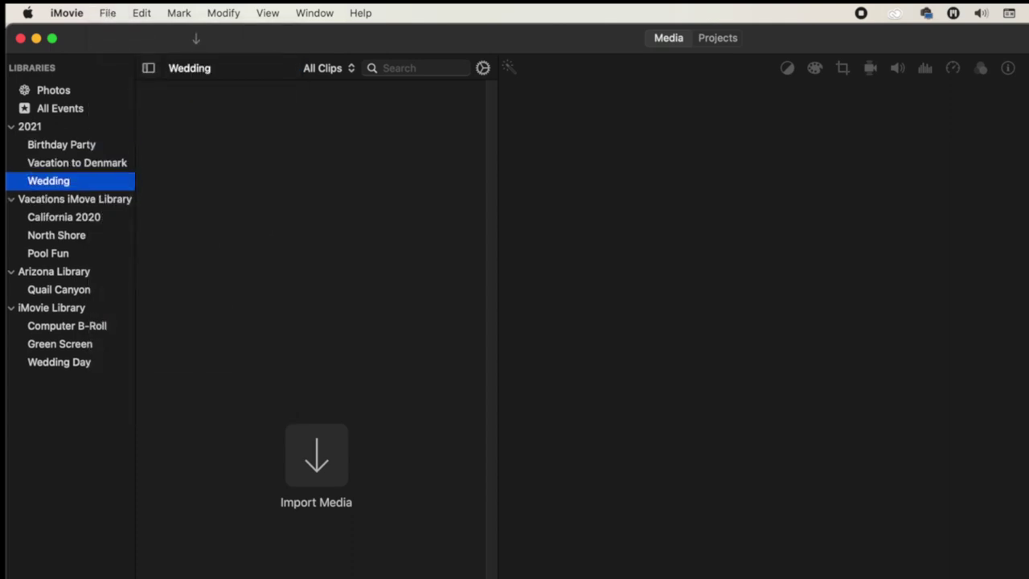
# Step: Select the Vacation to Denmark event, then switch to Finder and select the 2021 library file in the Movies folder
pyautogui.click(76, 126)
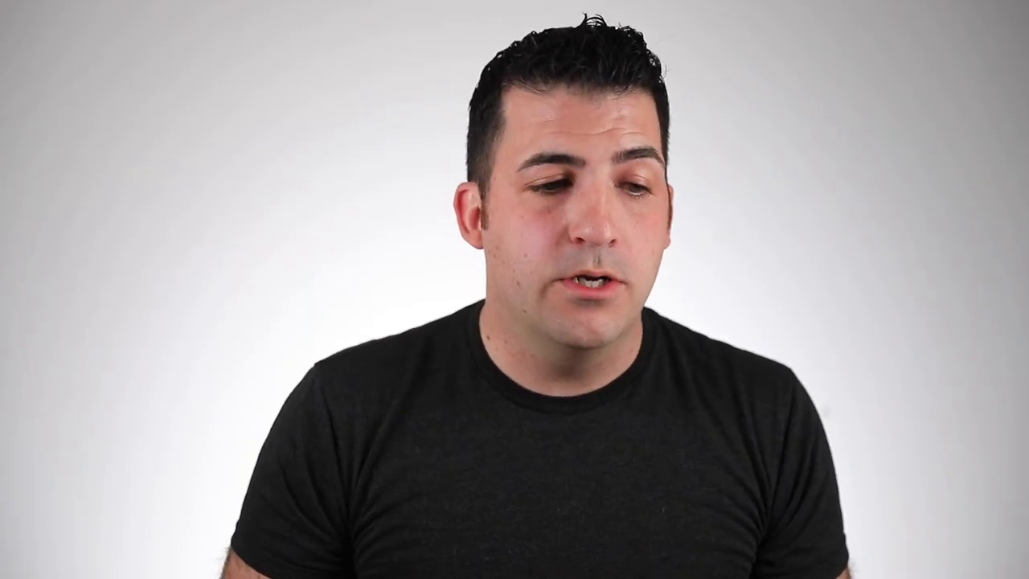
pyautogui.click(90, 164)
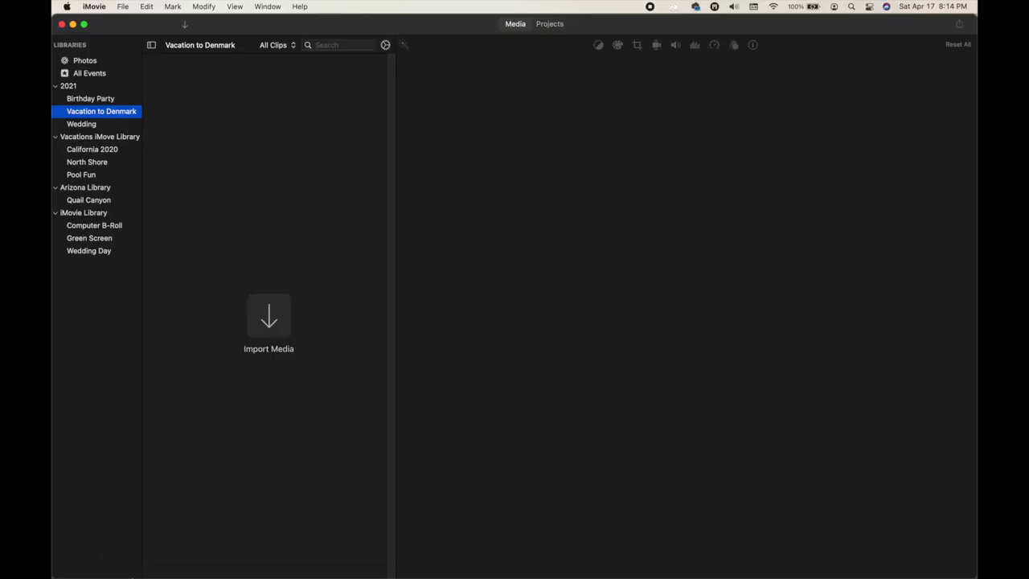
pyautogui.moveTo(124, 569)
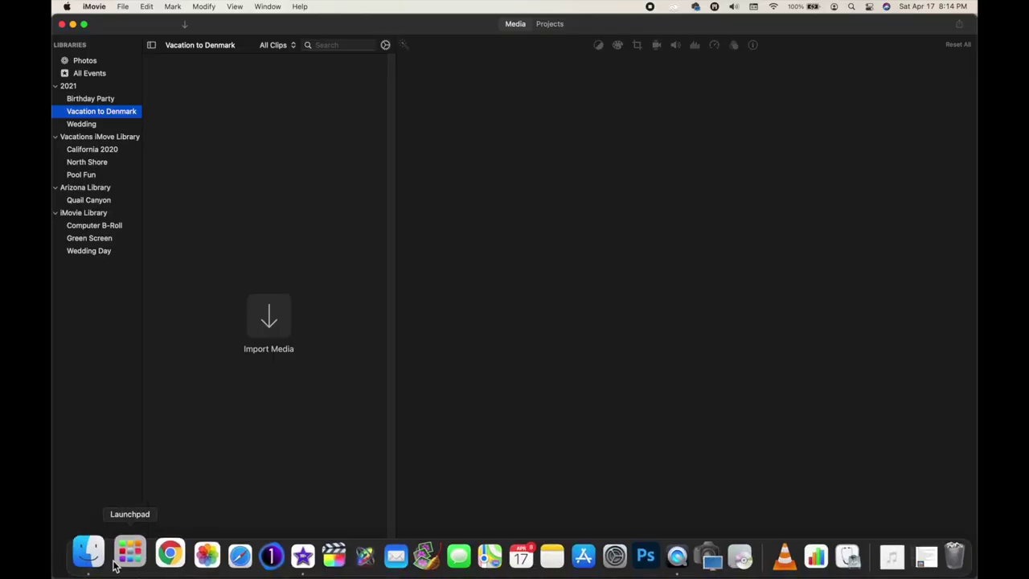
pyautogui.click(86, 555)
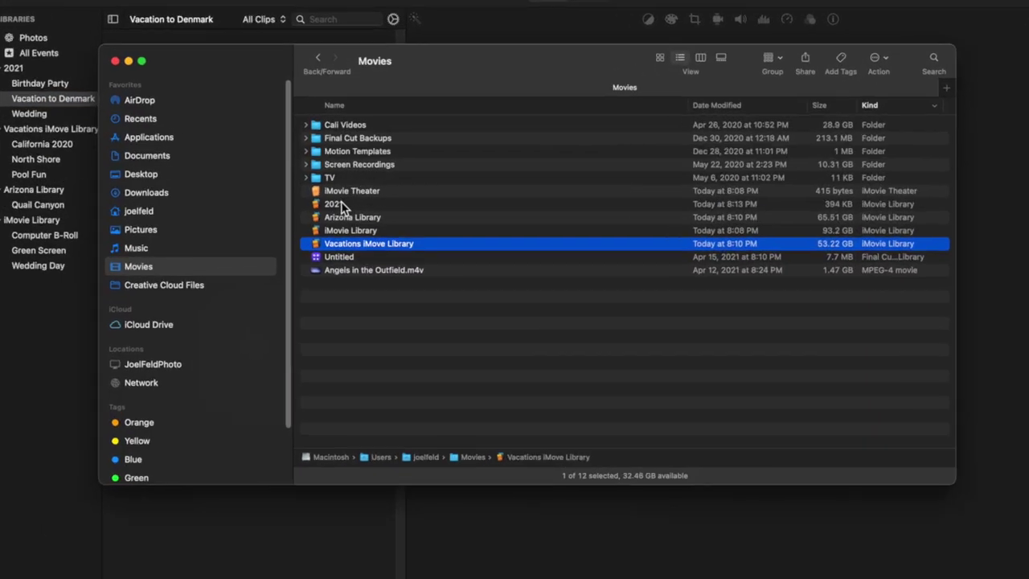
pyautogui.click(341, 203)
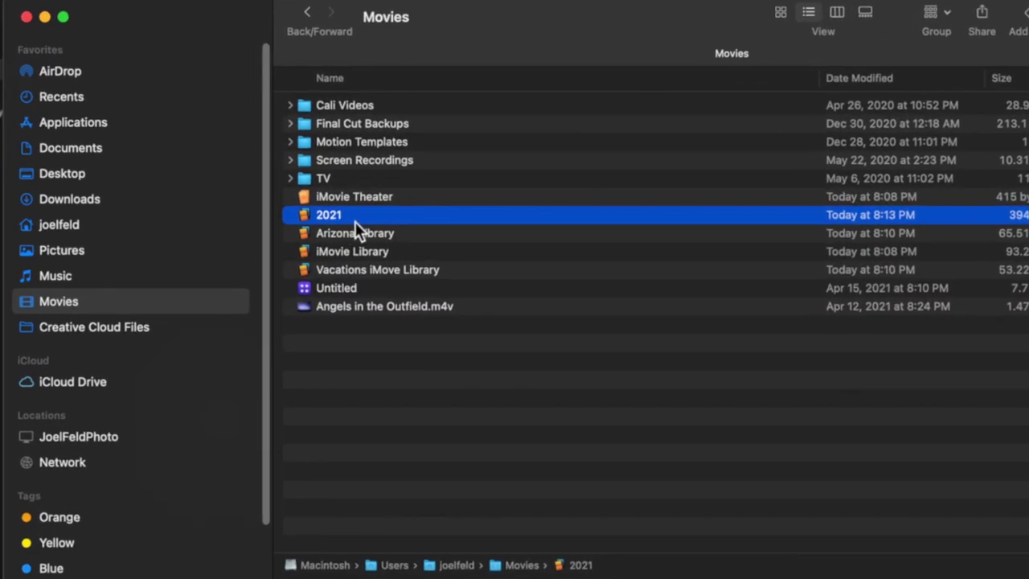
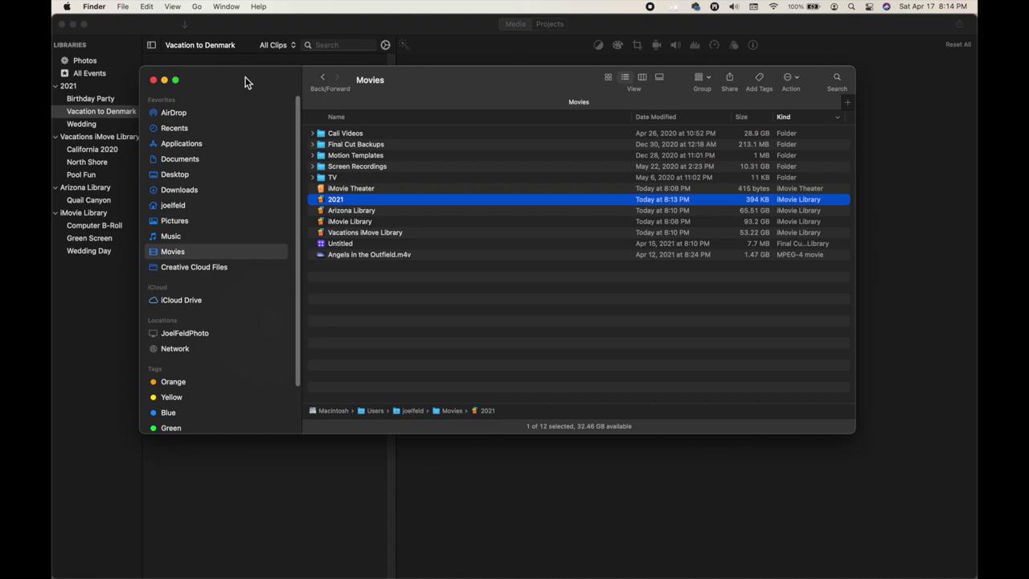
# Step: Return to iMovie and quit it so the library files are closed
pyautogui.click(320, 24)
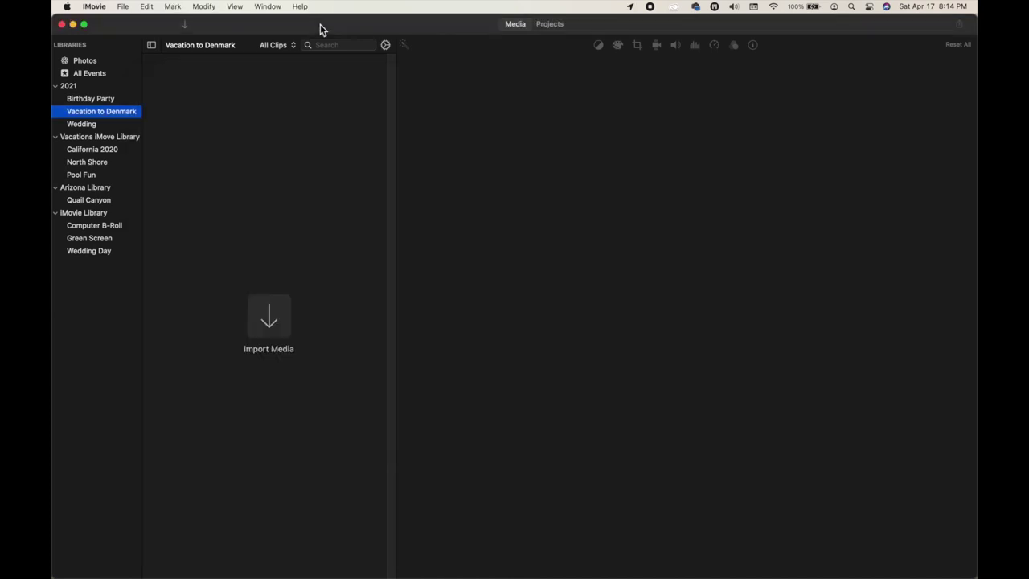
pyautogui.click(94, 7)
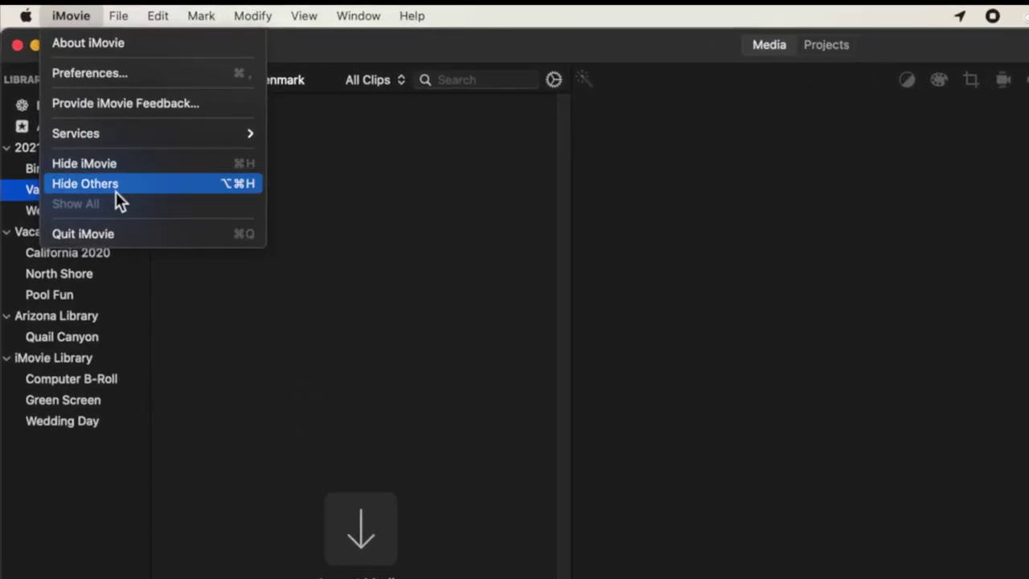
pyautogui.click(107, 233)
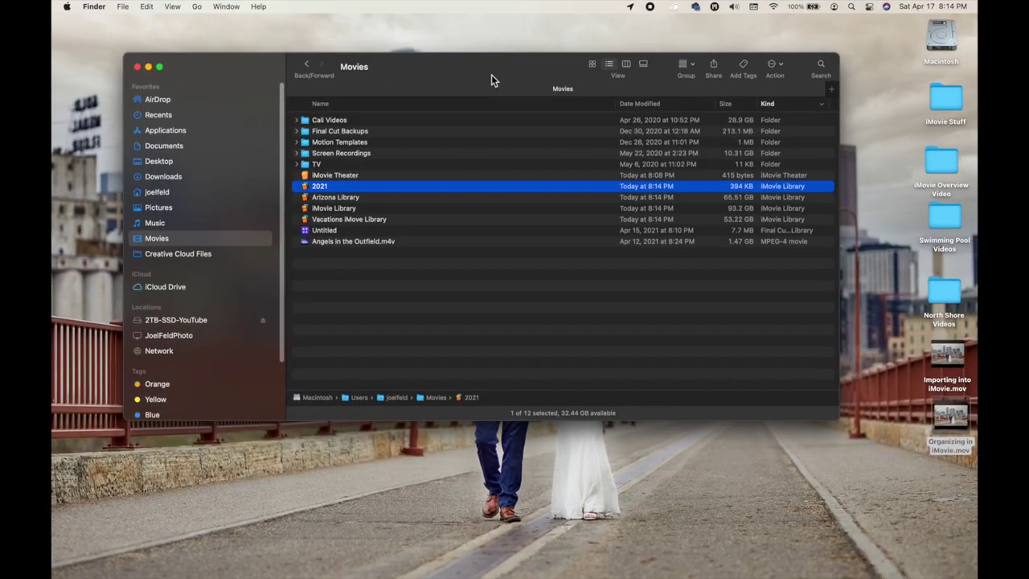
# Step: Shrink the Movies folder window and reposition the 2TB-SSD-YouTube drive on the desktop
pyautogui.moveTo(807, 398); pyautogui.dragTo(626, 431)
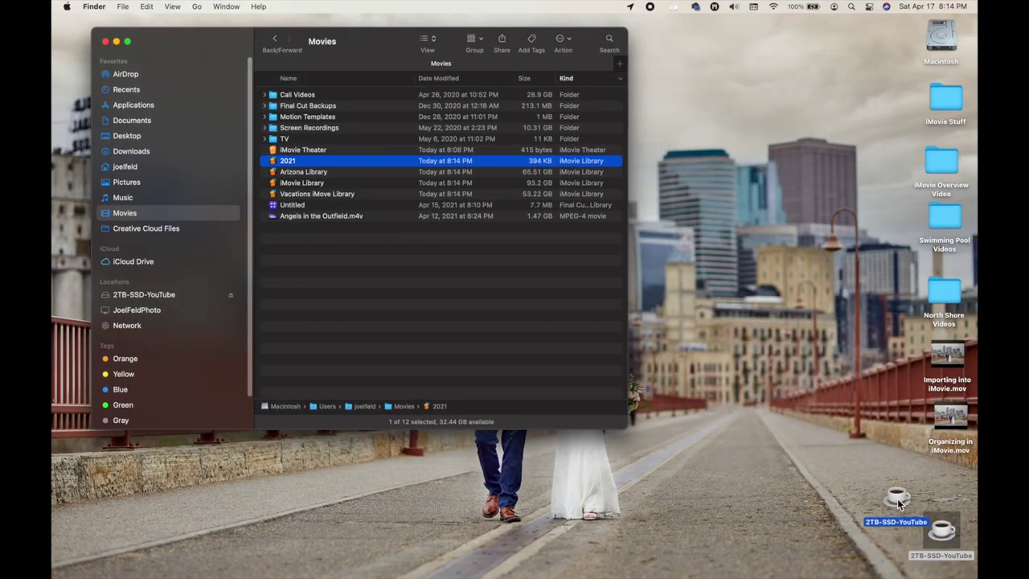
pyautogui.moveTo(911, 509); pyautogui.dragTo(908, 508)
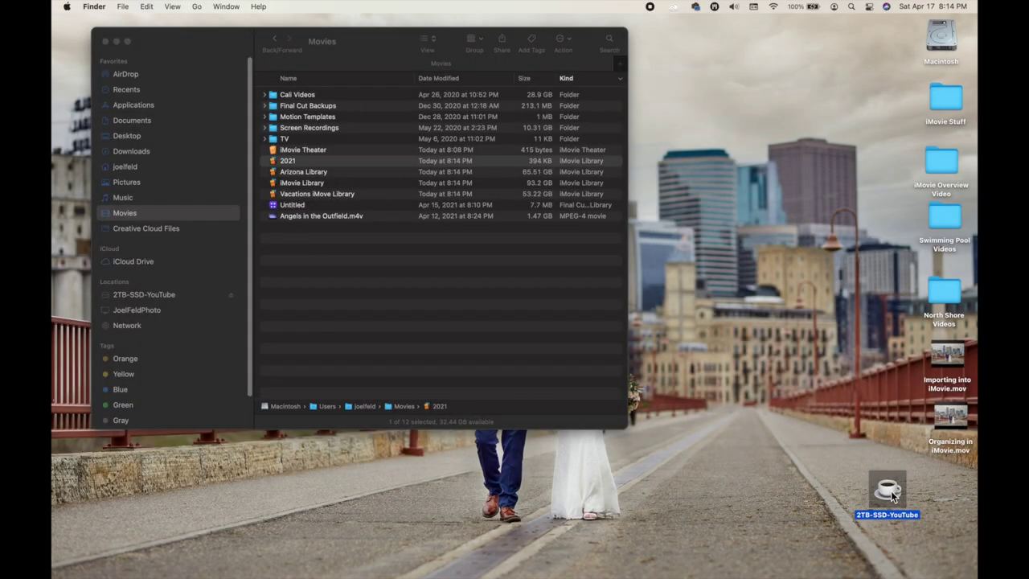
# Step: Open the 2TB-SSD-YouTube drive in a window offset from the Movies window and widen its first column to show full file names
pyautogui.doubleClick(884, 489)
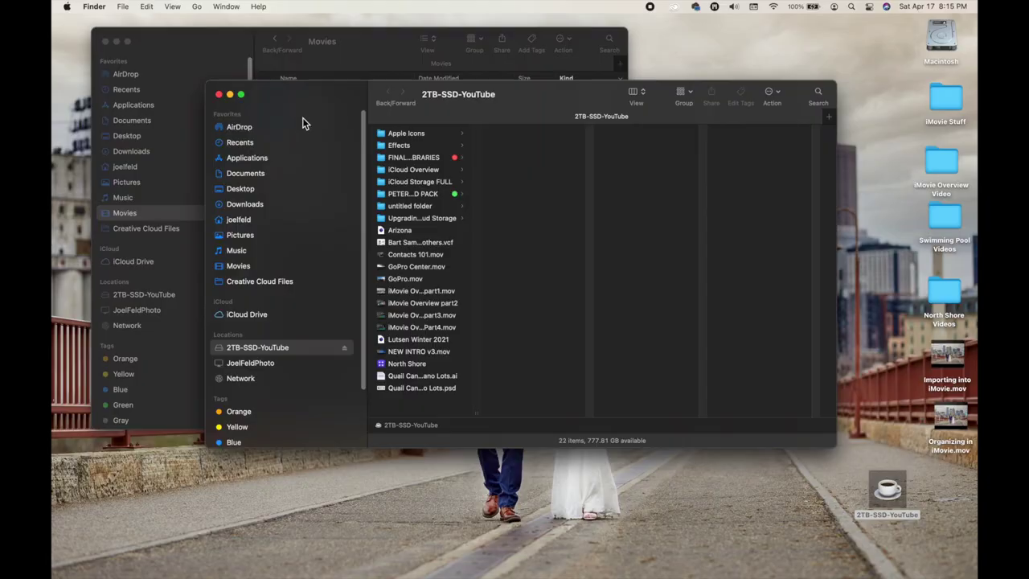
pyautogui.moveTo(307, 94); pyautogui.dragTo(454, 104)
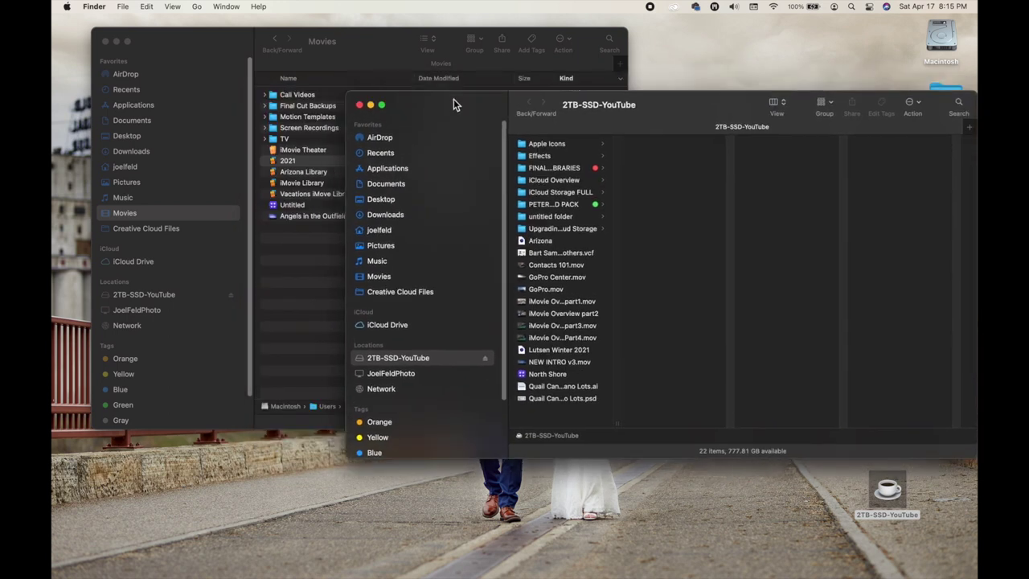
pyautogui.moveTo(621, 423); pyautogui.dragTo(655, 426)
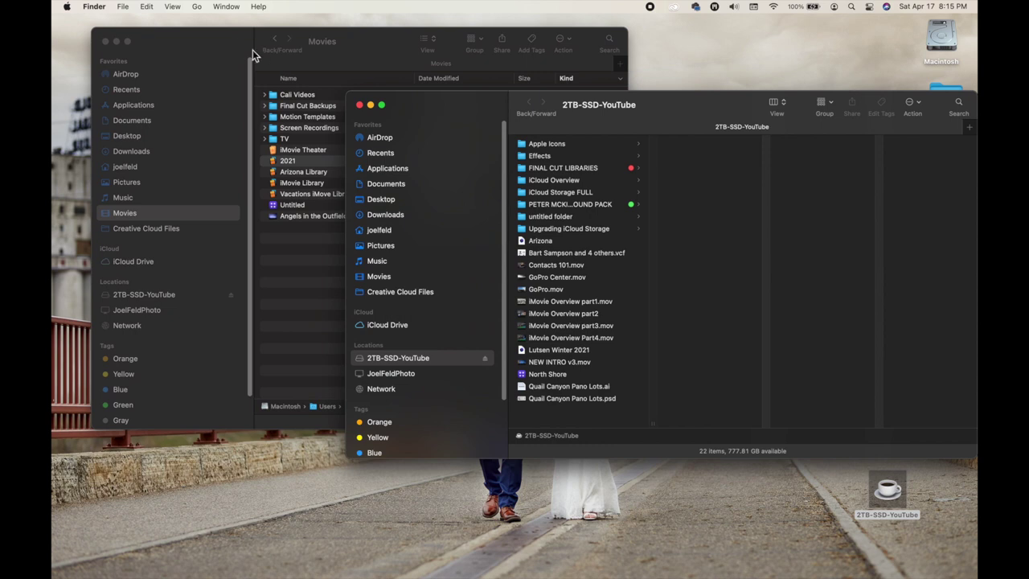
# Step: Place the narrowed Movies window beside the 2TB-SSD-YouTube window and copy the 2021 library onto the drive
pyautogui.moveTo(238, 40); pyautogui.dragTo(218, 37)
pyautogui.moveTo(601, 417); pyautogui.dragTo(478, 440)
pyautogui.click(275, 165)
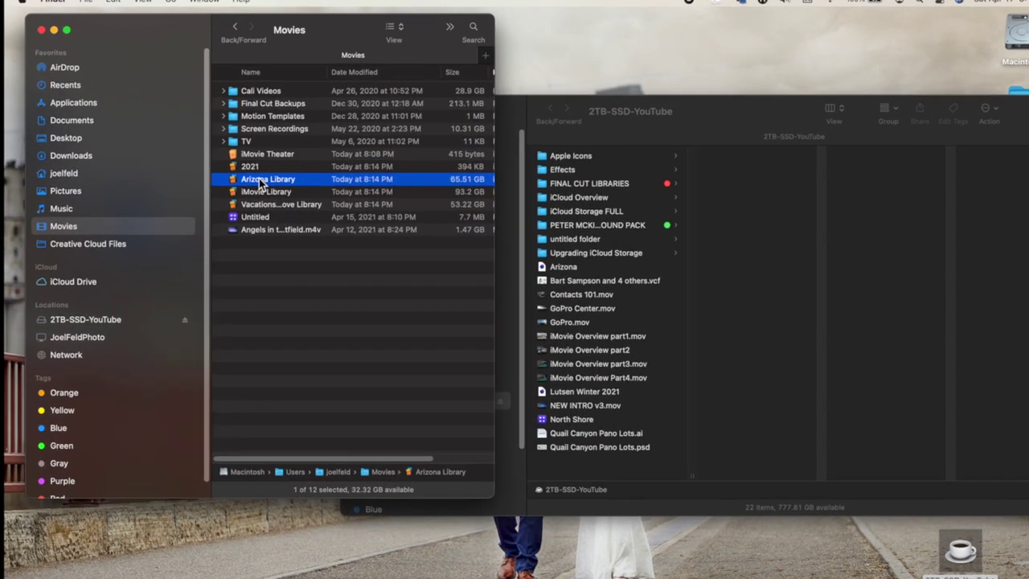
pyautogui.click(253, 153)
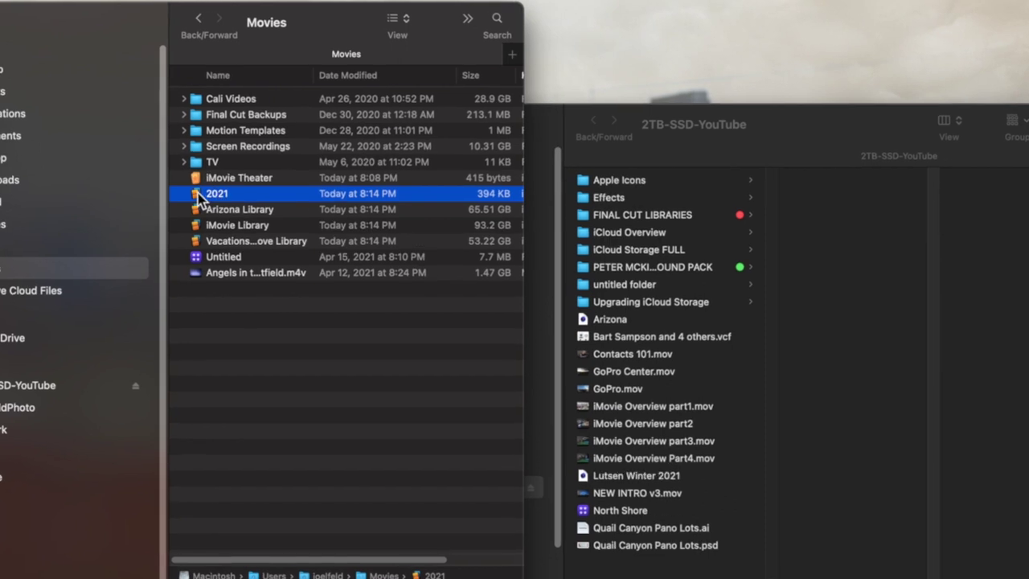
pyautogui.moveTo(198, 193); pyautogui.dragTo(311, 201)
pyautogui.moveTo(653, 570); pyautogui.dragTo(653, 570)
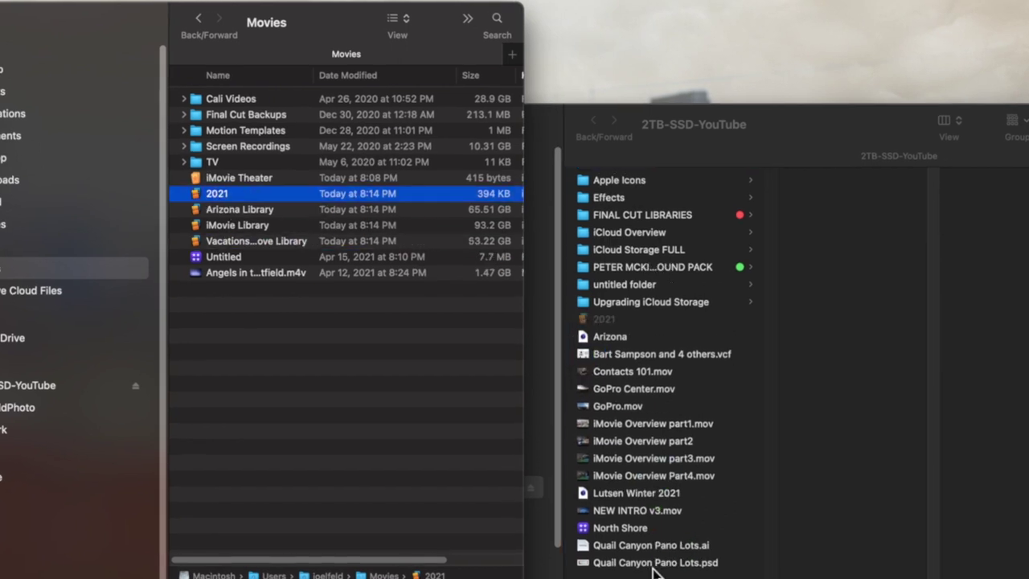
# Step: Copy the Arizona Library from Movies to 2TB-SSD-YouTube, enlarging the drive's window and moving the copy progress window clear of it
pyautogui.moveTo(733, 129); pyautogui.dragTo(788, 122)
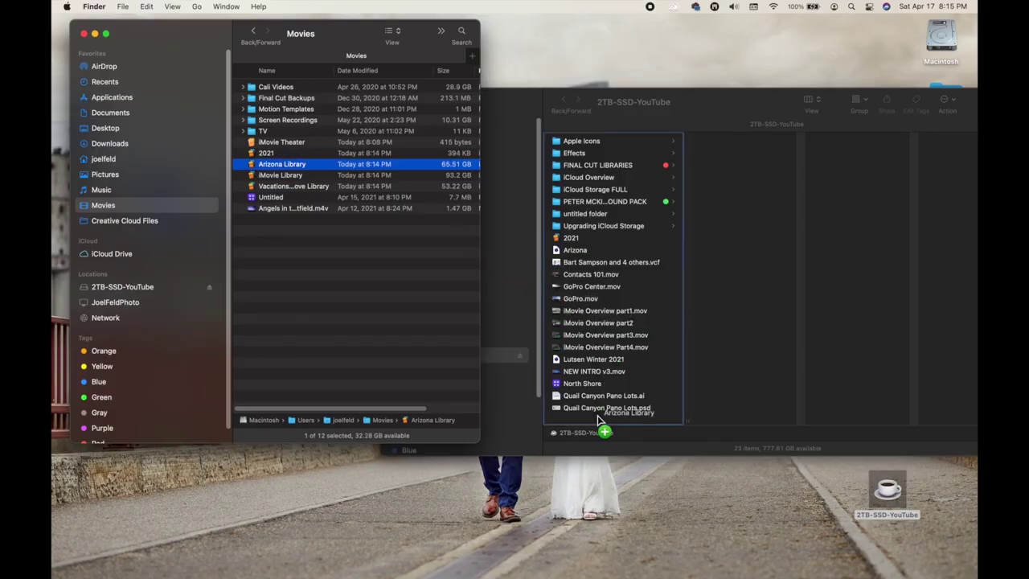
pyautogui.moveTo(598, 419); pyautogui.dragTo(598, 419)
pyautogui.moveTo(631, 456); pyautogui.dragTo(644, 529)
pyautogui.moveTo(439, 29); pyautogui.dragTo(650, 38)
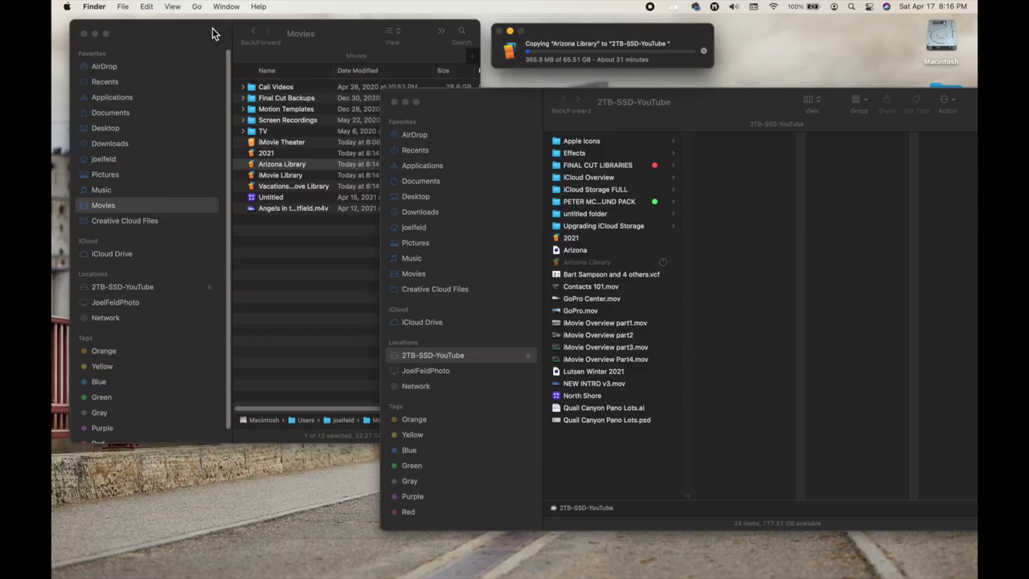
pyautogui.click(214, 34)
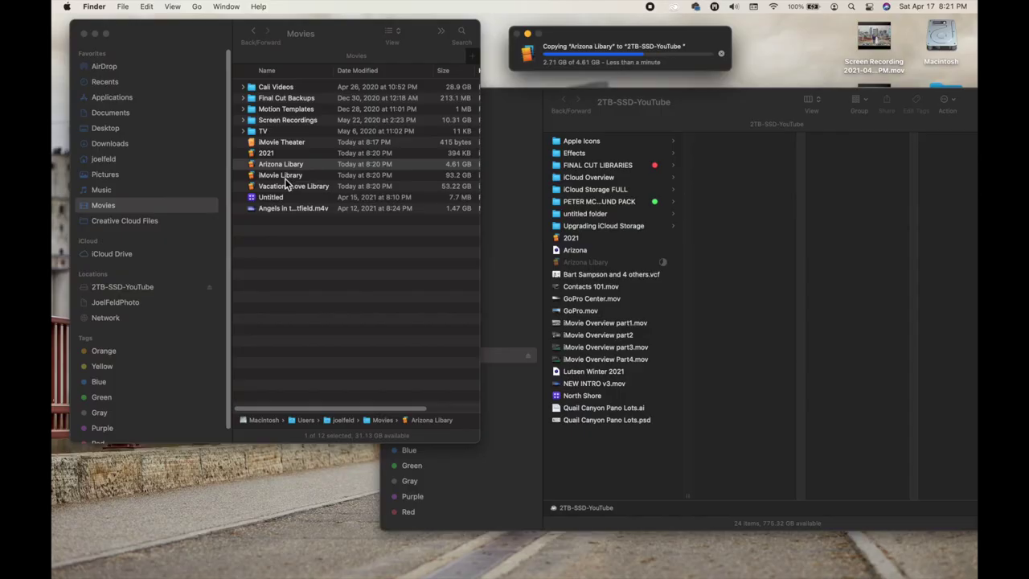
# Step: Show the package contents of the Vacations iMove Library in Movies and widen the window to reveal all columns
pyautogui.click(283, 175)
pyautogui.click(284, 187)
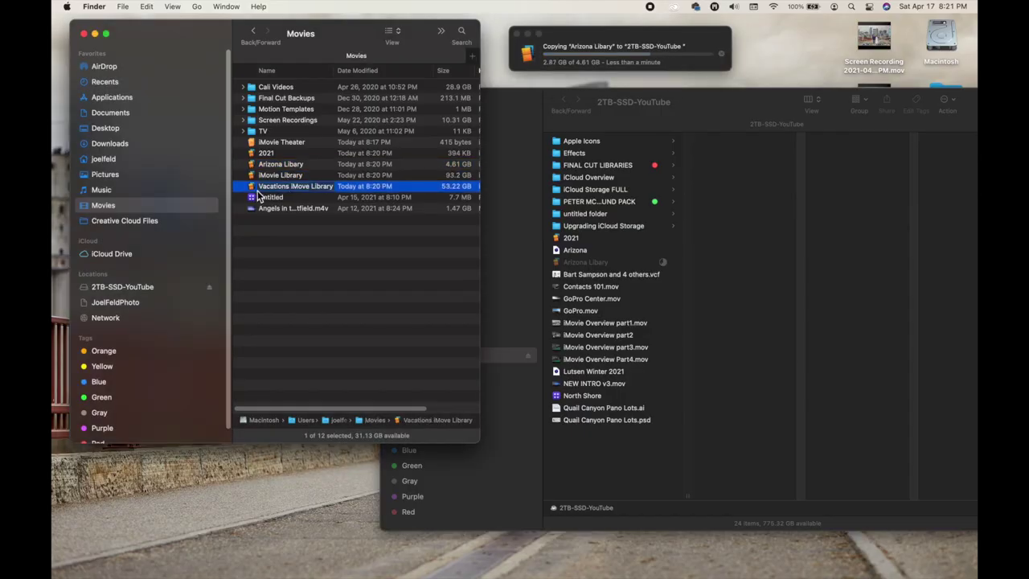
pyautogui.rightClick(256, 193)
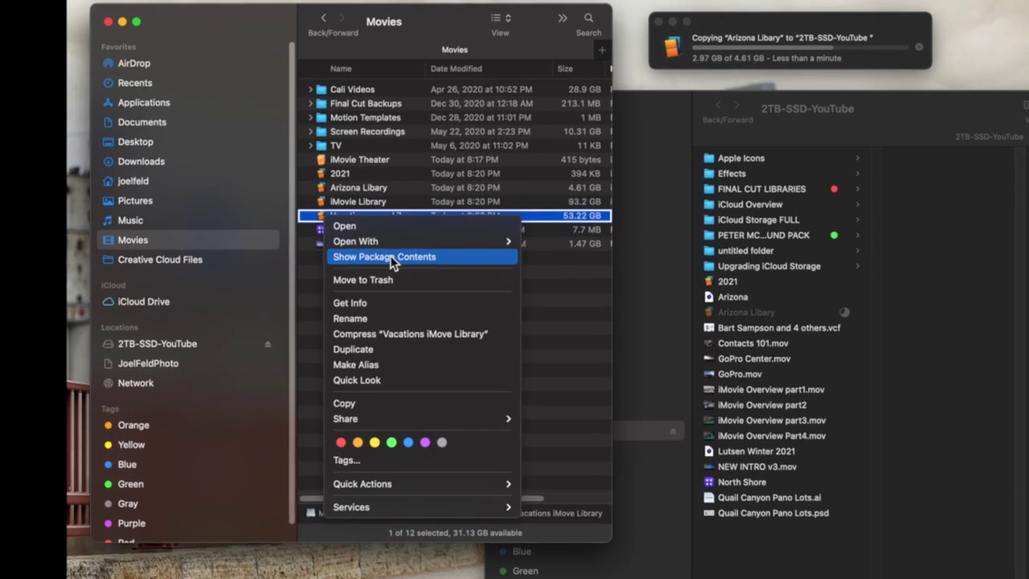
pyautogui.click(452, 259)
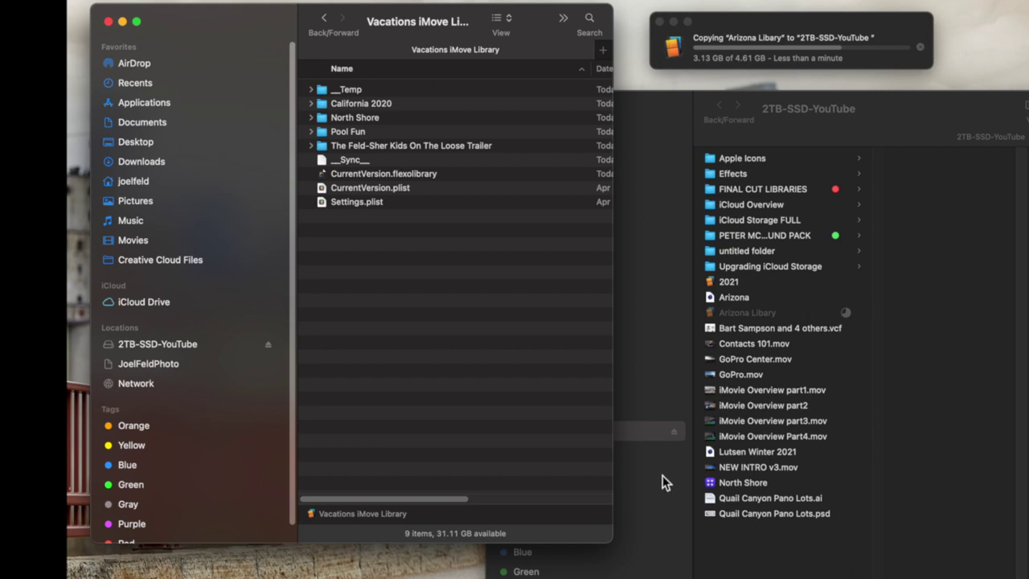
pyautogui.moveTo(613, 544); pyautogui.dragTo(990, 543)
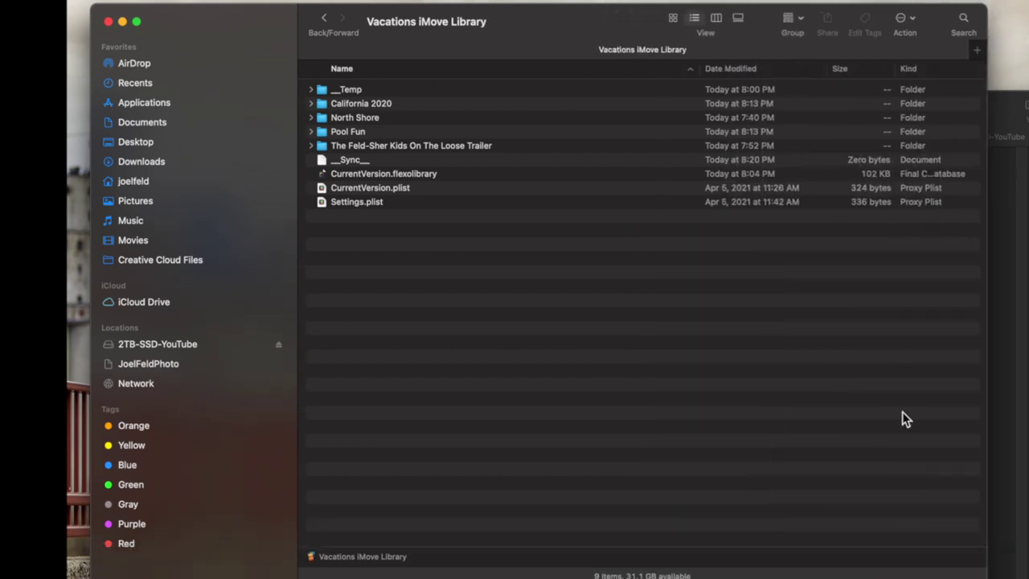
# Step: Examine the event folders inside the Vacations iMove Library package, from California 2020 through the trailer folder
pyautogui.click(373, 112)
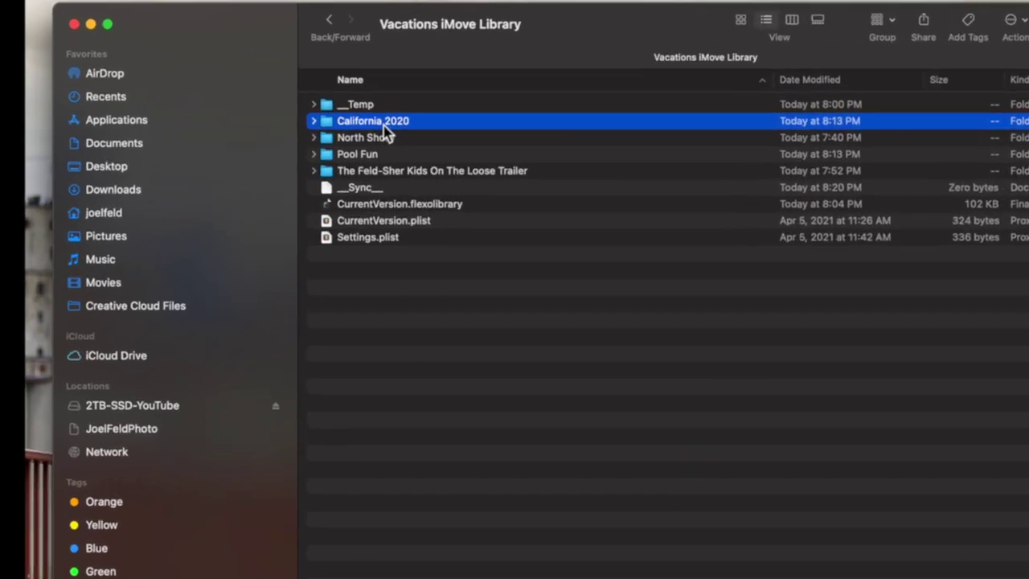
pyautogui.click(368, 117)
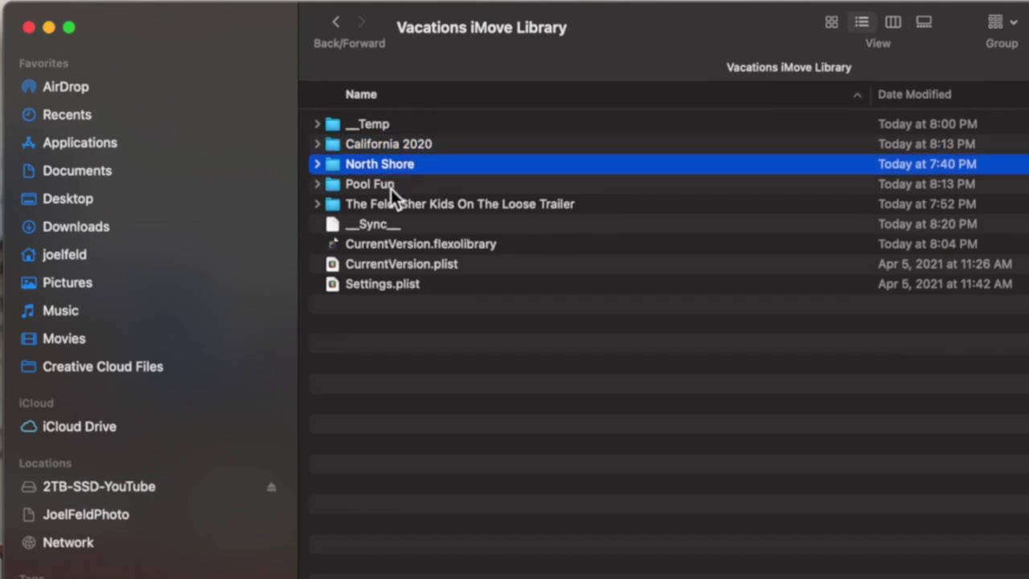
pyautogui.click(390, 188)
pyautogui.click(466, 206)
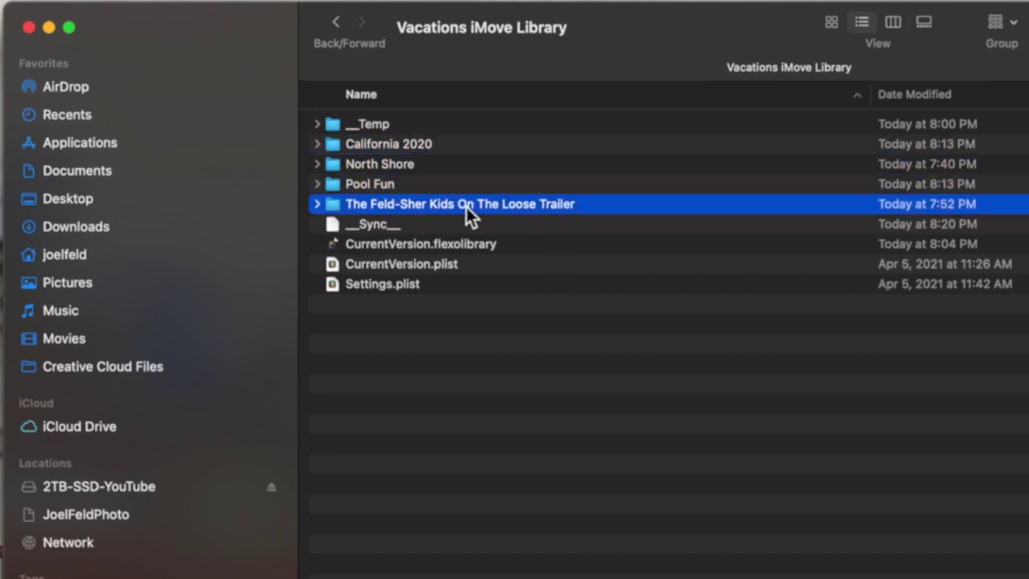
# Step: Expand the California 2020 folder, examine its subfolders and Original Media clips, and close the package contents window
pyautogui.click(319, 146)
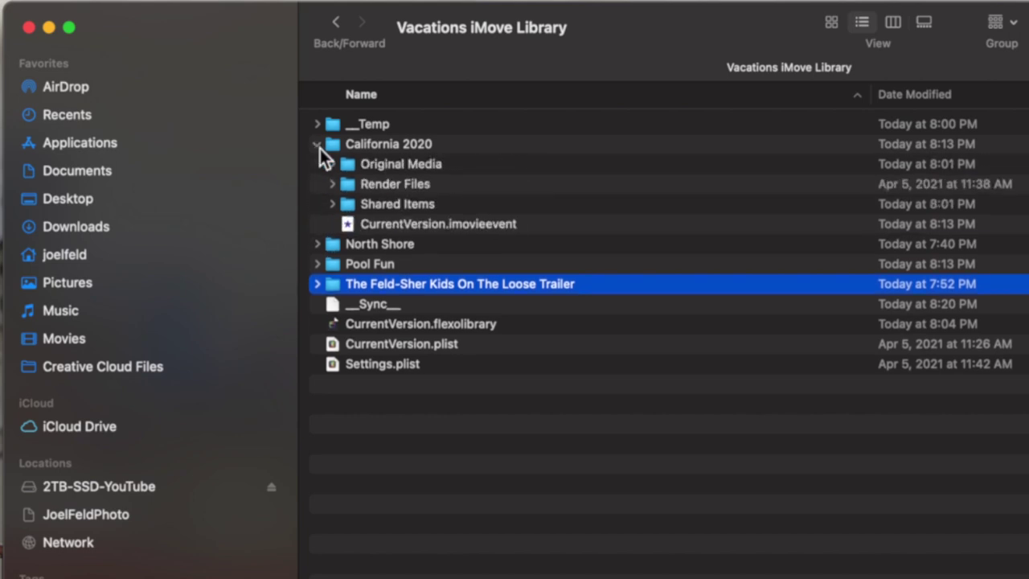
pyautogui.click(436, 166)
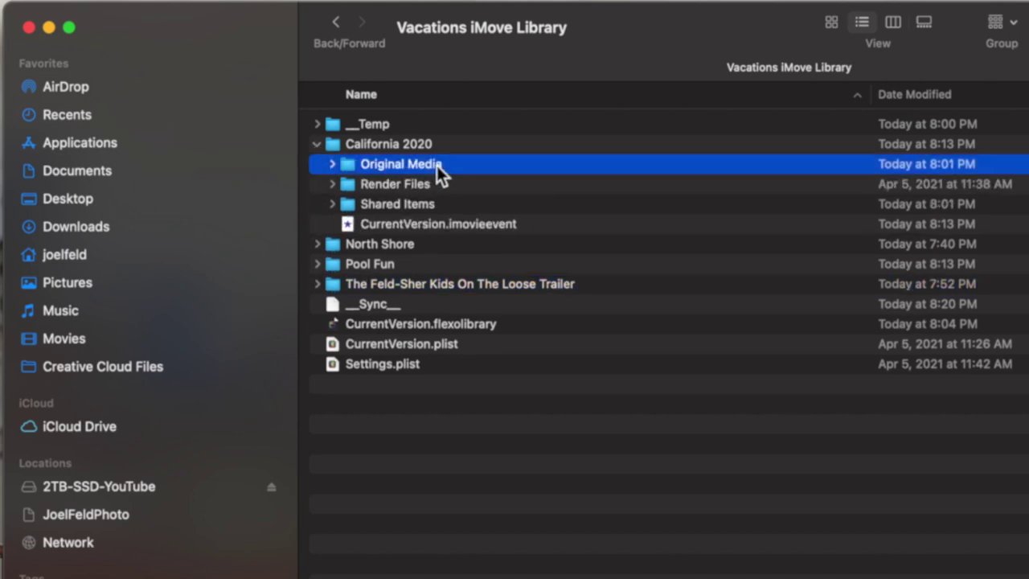
pyautogui.click(438, 185)
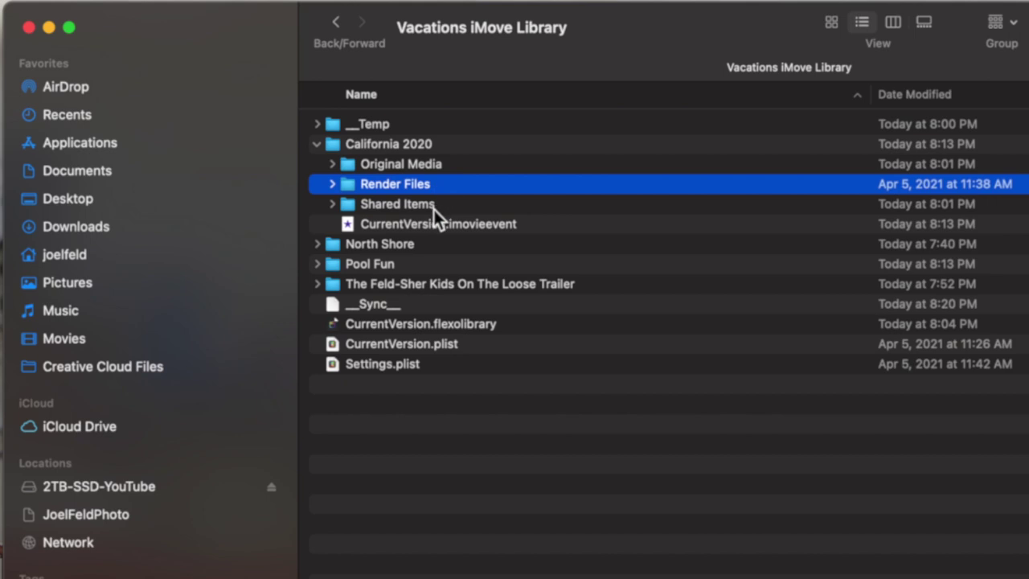
pyautogui.click(434, 210)
pyautogui.click(335, 166)
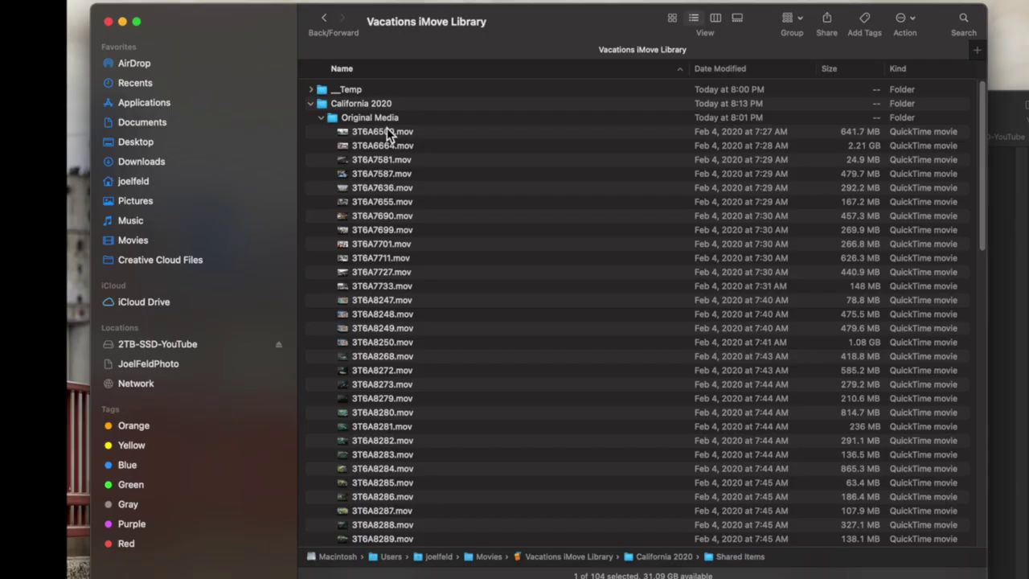
pyautogui.click(323, 118)
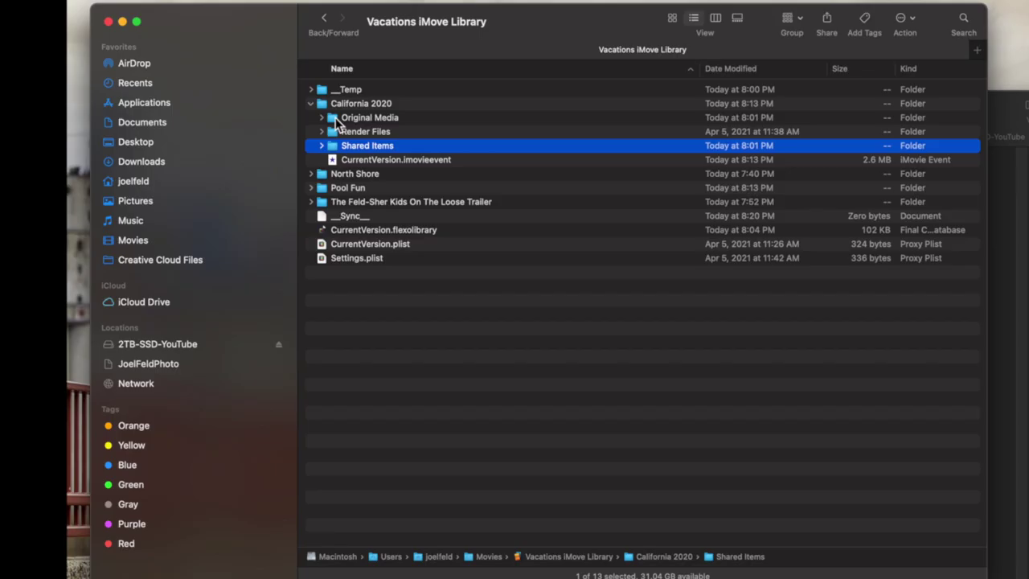
pyautogui.click(350, 118)
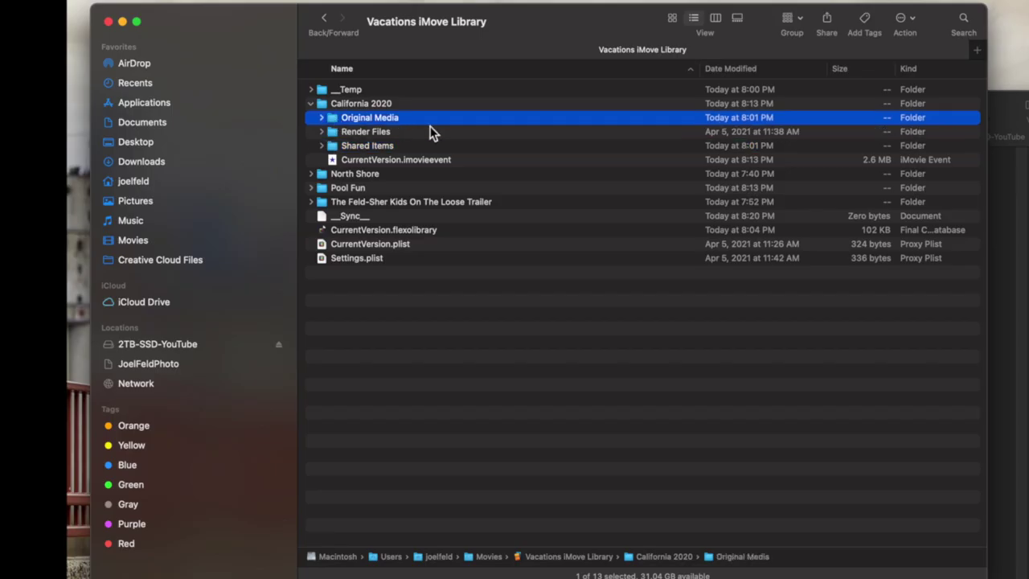
pyautogui.click(109, 22)
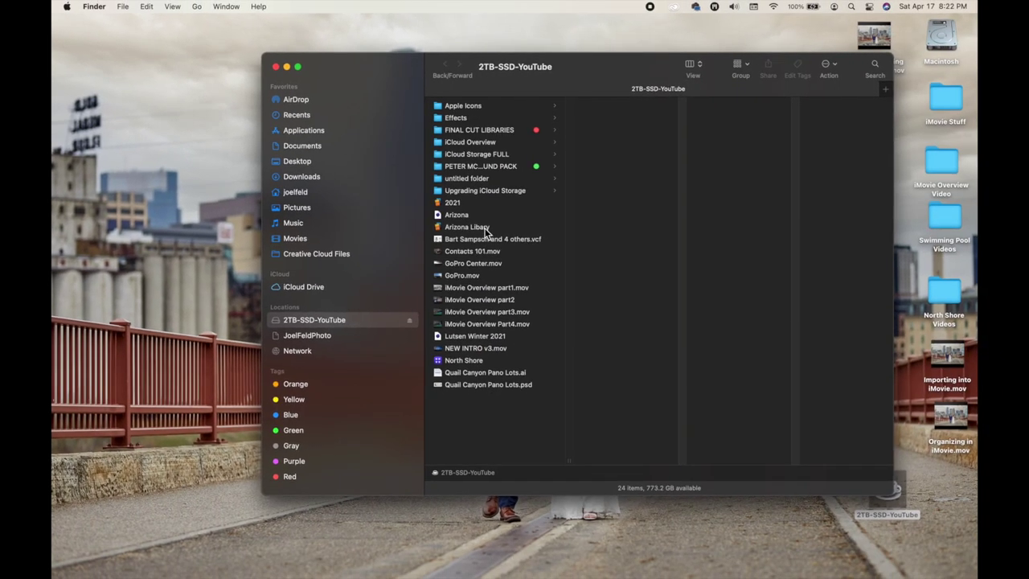
# Step: Check the Arizona Libary copy on the 2TB-SSD-YouTube drive, then move the original from the Movies folder to the Trash
pyautogui.click(485, 230)
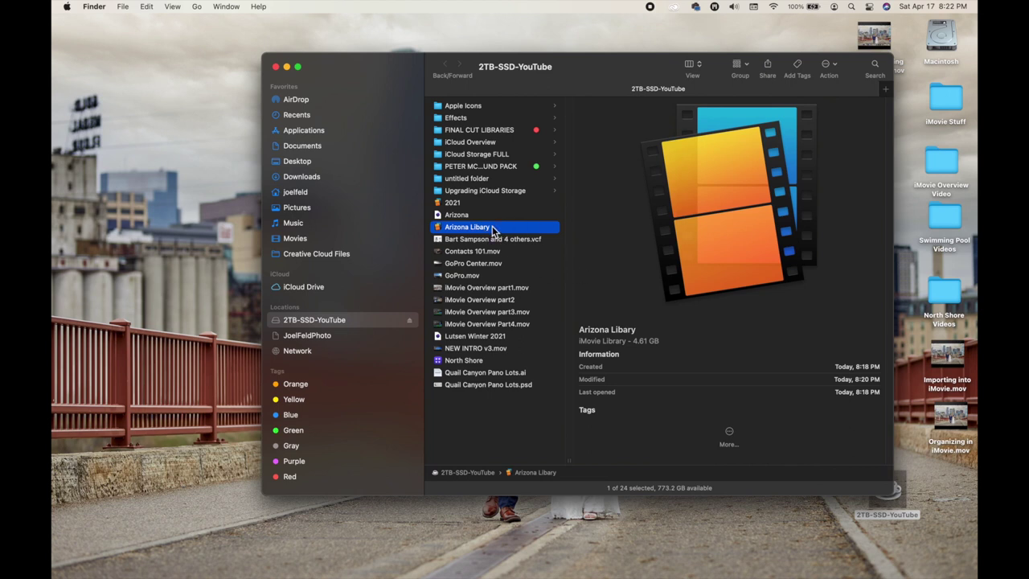
pyautogui.click(322, 238)
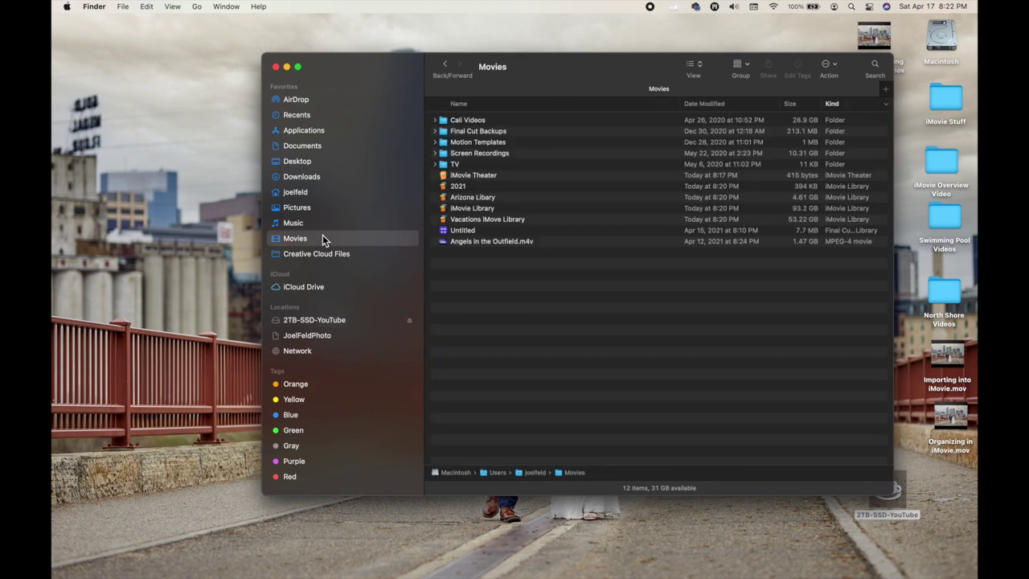
pyautogui.click(488, 199)
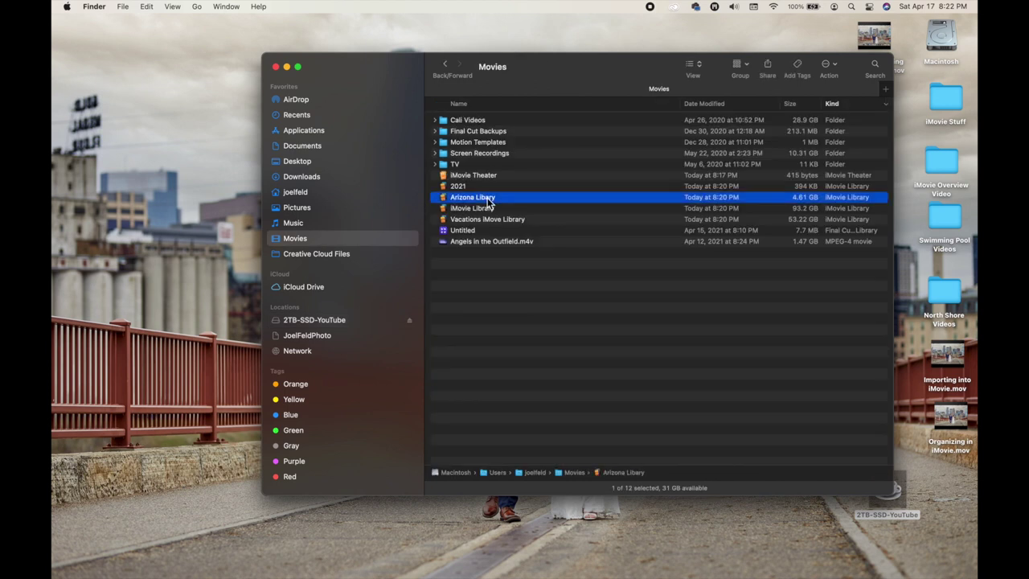
pyautogui.moveTo(811, 486); pyautogui.dragTo(931, 565)
# Step: Open Arizona Libary from the 2TB-SSD-YouTube drive in iMovie and preview clips in the Quail Canyon event
pyautogui.click(317, 320)
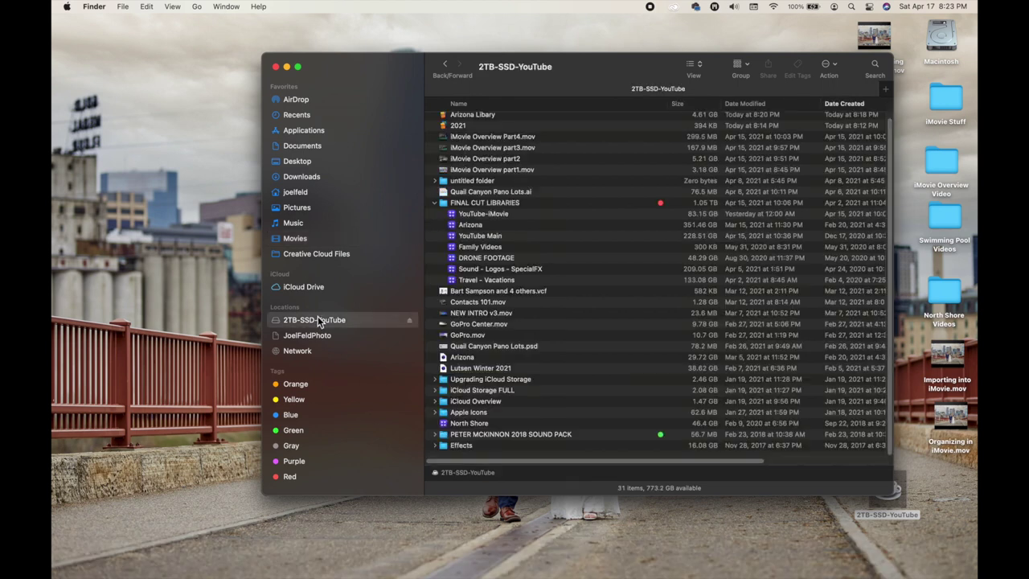
pyautogui.scroll(1, 498, 169)
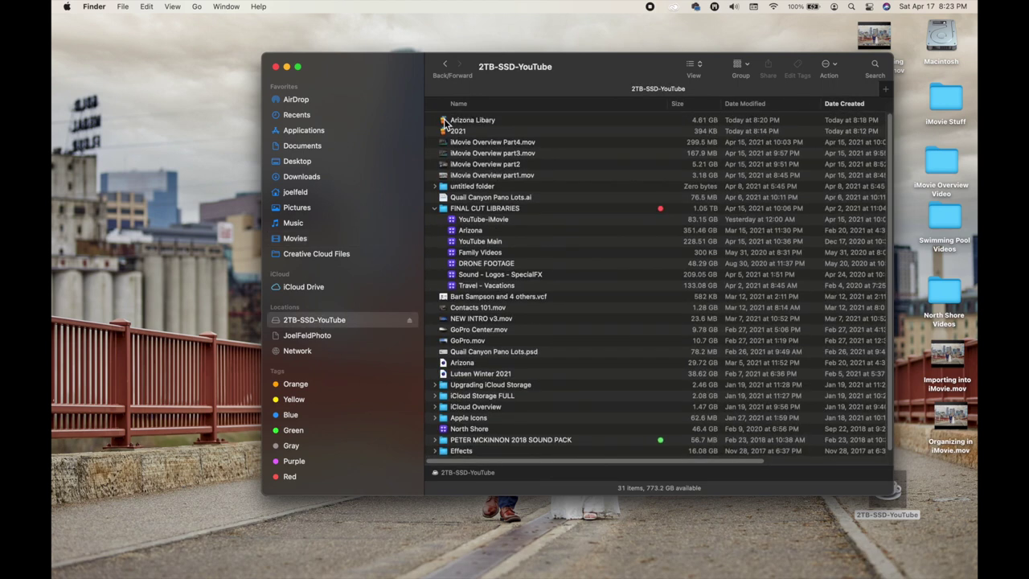
pyautogui.click(444, 119)
pyautogui.doubleClick(443, 119)
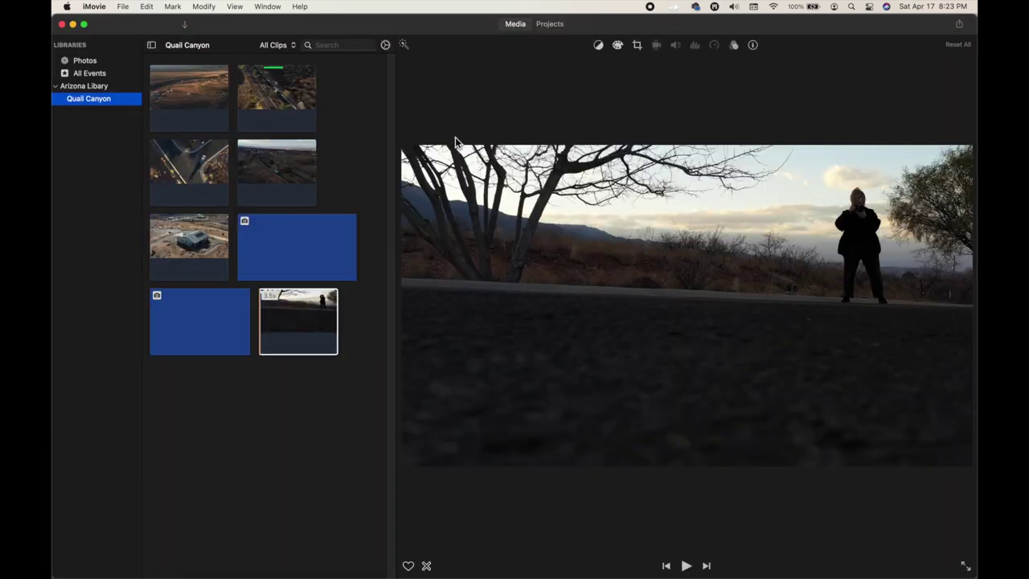
pyautogui.click(199, 157)
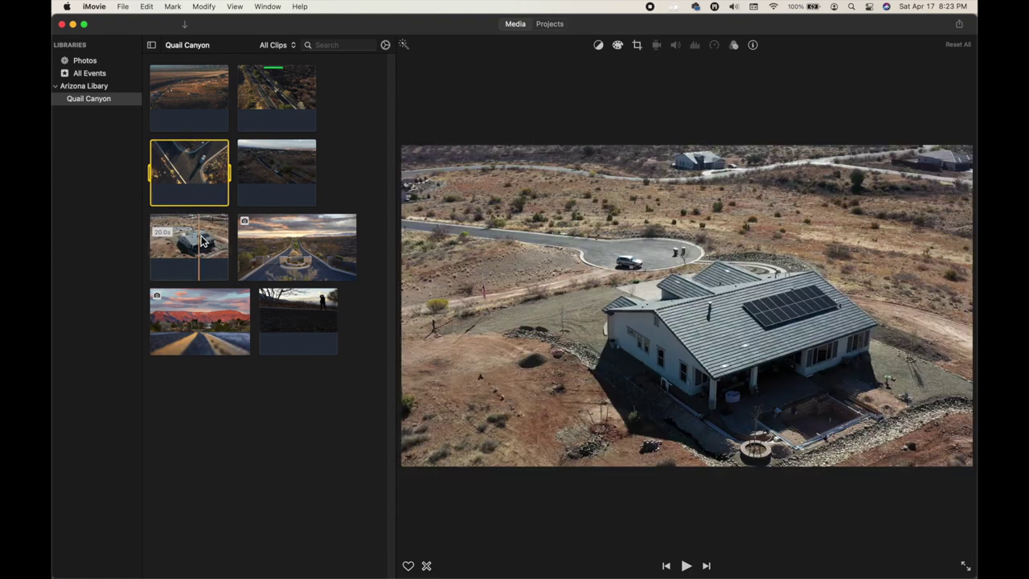
pyautogui.click(202, 241)
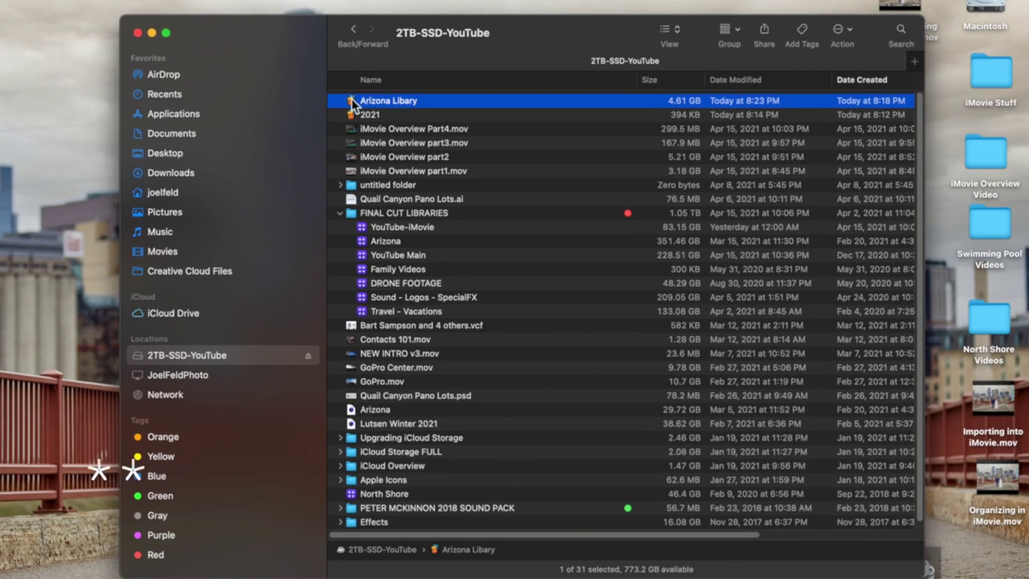
# Step: Copy Arizona Libary from the external drive back into the Movies folder and move the copy progress window aside
pyautogui.moveTo(399, 101); pyautogui.dragTo(174, 254)
pyautogui.click(174, 254)
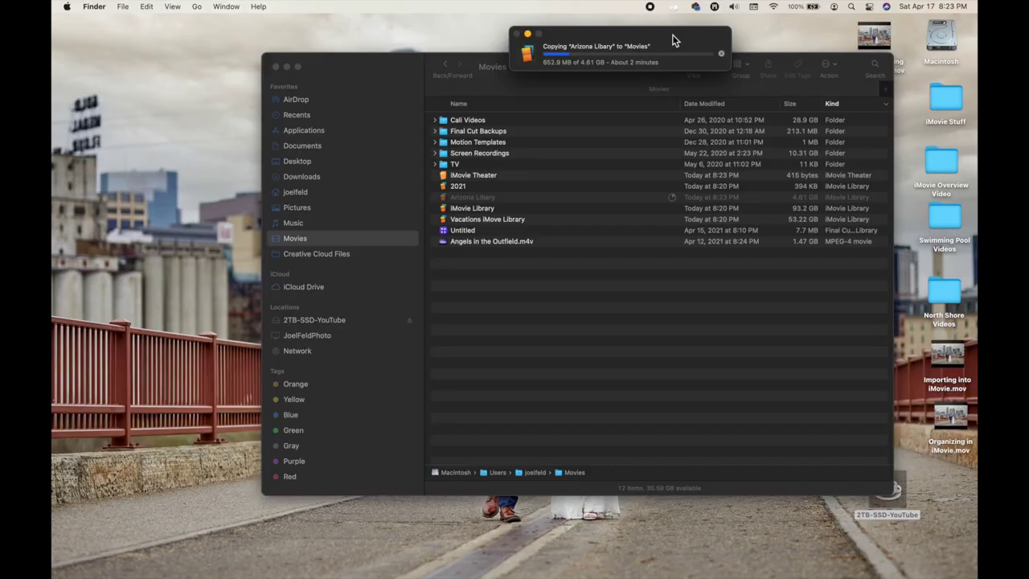
pyautogui.moveTo(674, 40); pyautogui.dragTo(274, 44)
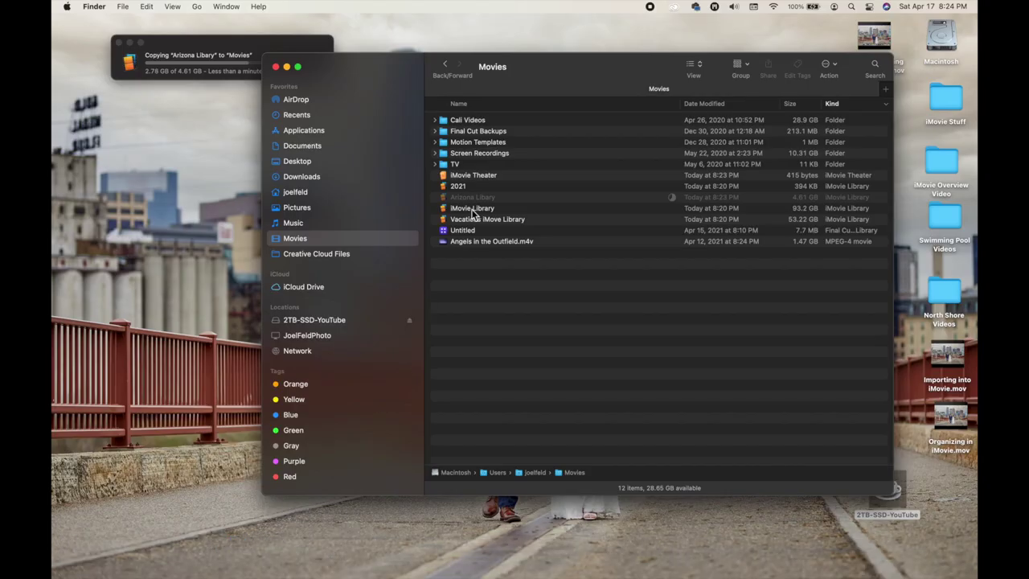
# Step: Open the Vacations iMove Library in iMovie and delete the render files of all open libraries through the preferences
pyautogui.click(487, 220)
pyautogui.press('super+o')
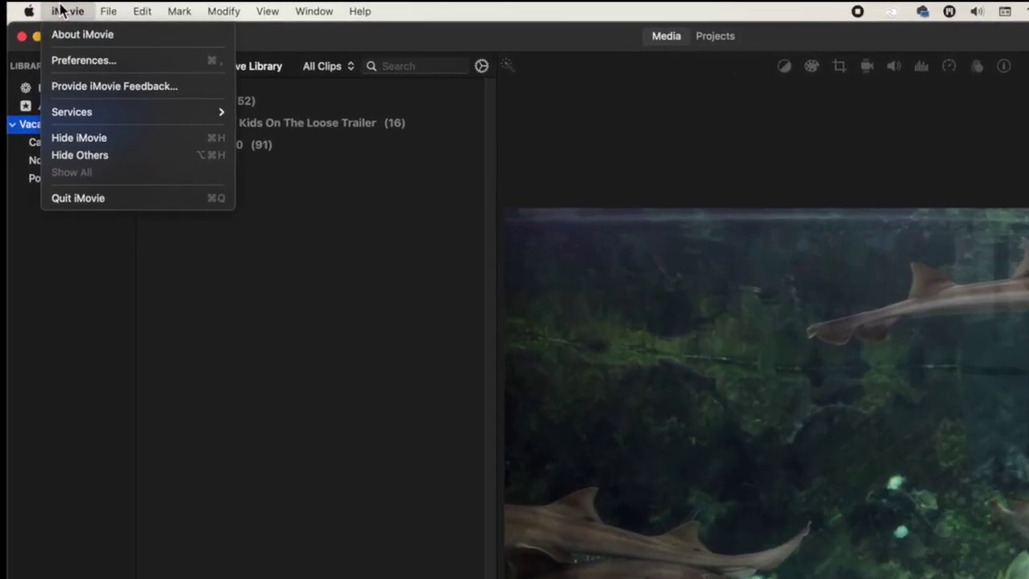
pyautogui.click(99, 66)
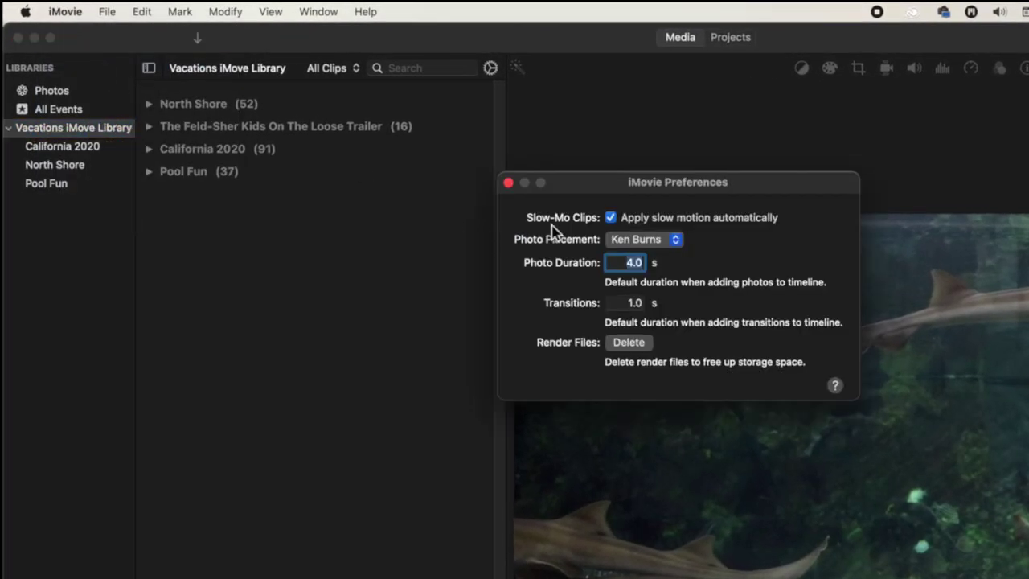
pyautogui.moveTo(608, 197); pyautogui.dragTo(715, 170)
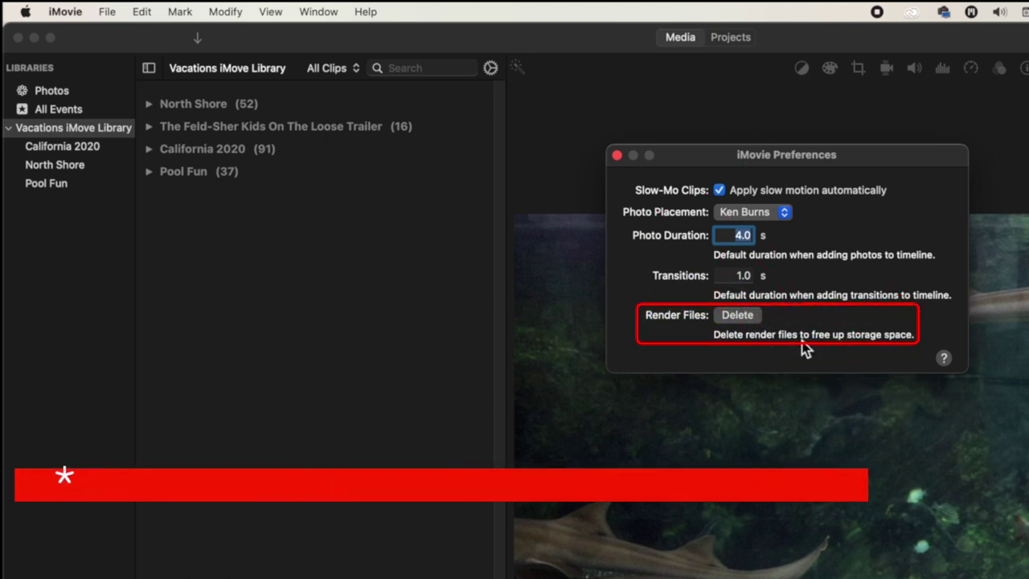
pyautogui.click(750, 316)
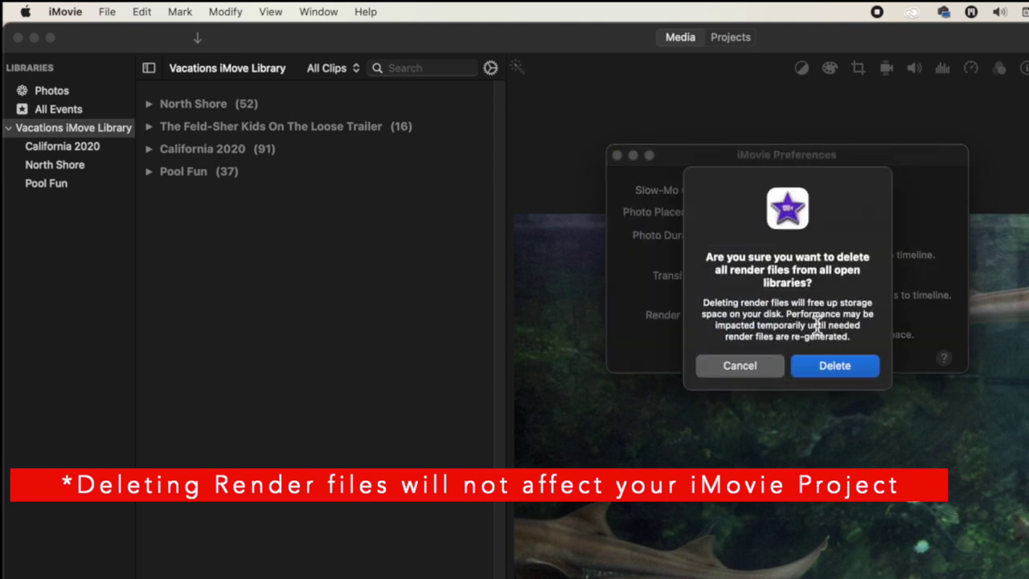
pyautogui.click(851, 373)
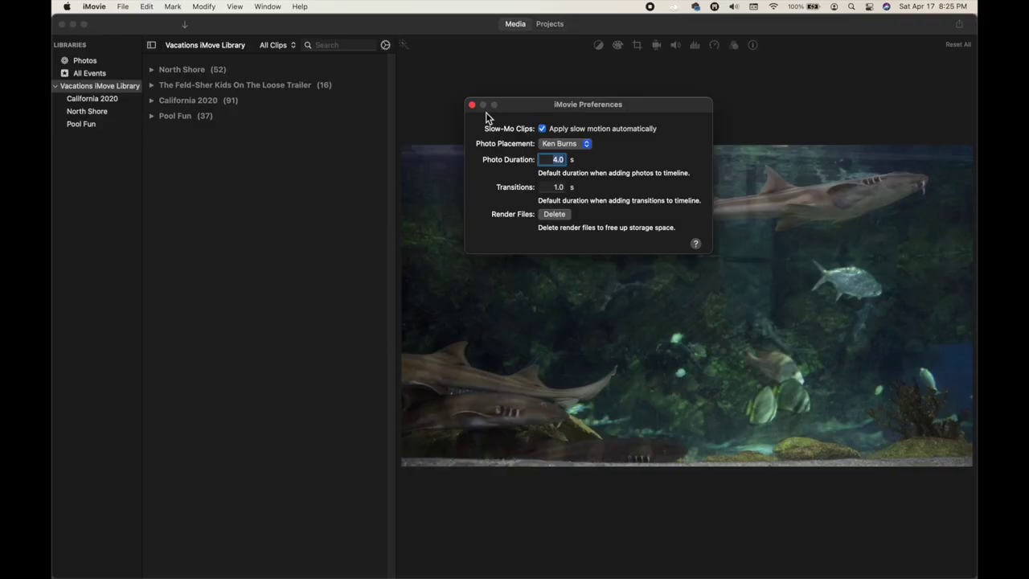
# Step: Close the iMovie preferences and display all events of the open library
pyautogui.click(472, 105)
pyautogui.click(123, 74)
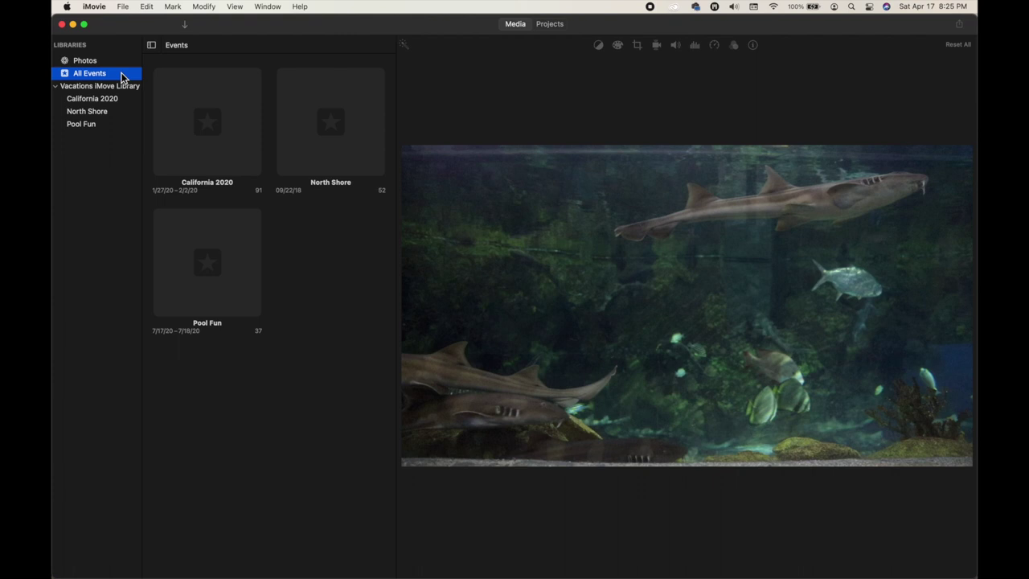
# Step: Switch to Finder and show the package contents of iMovie Library in the Movies folder
pyautogui.click(95, 563)
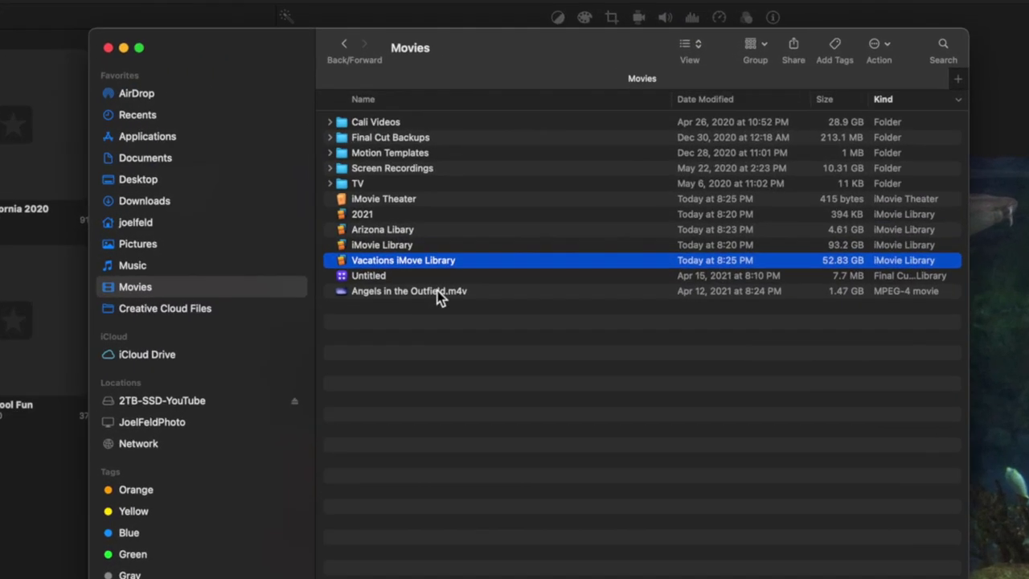
pyautogui.click(395, 253)
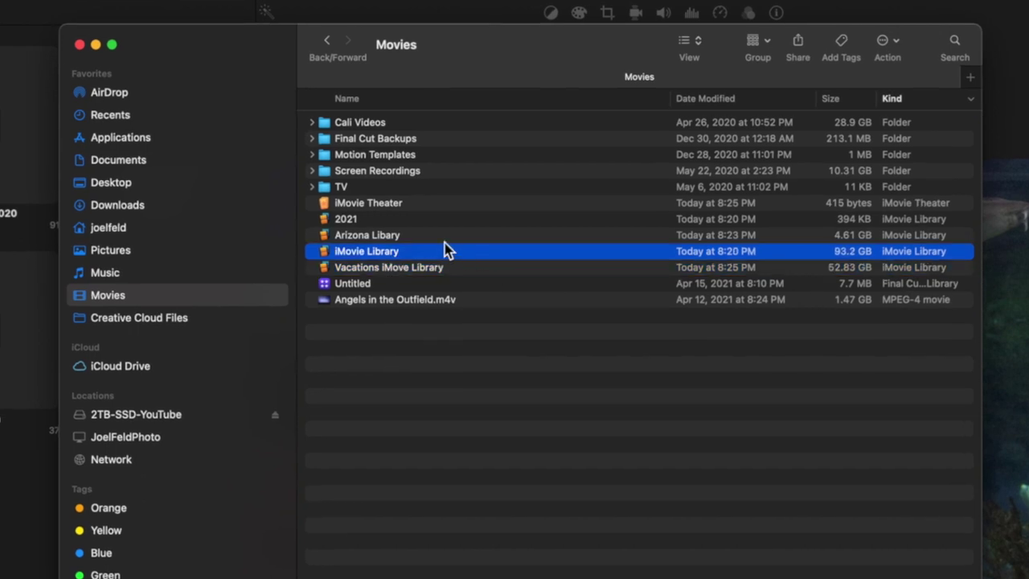
pyautogui.rightClick(412, 260)
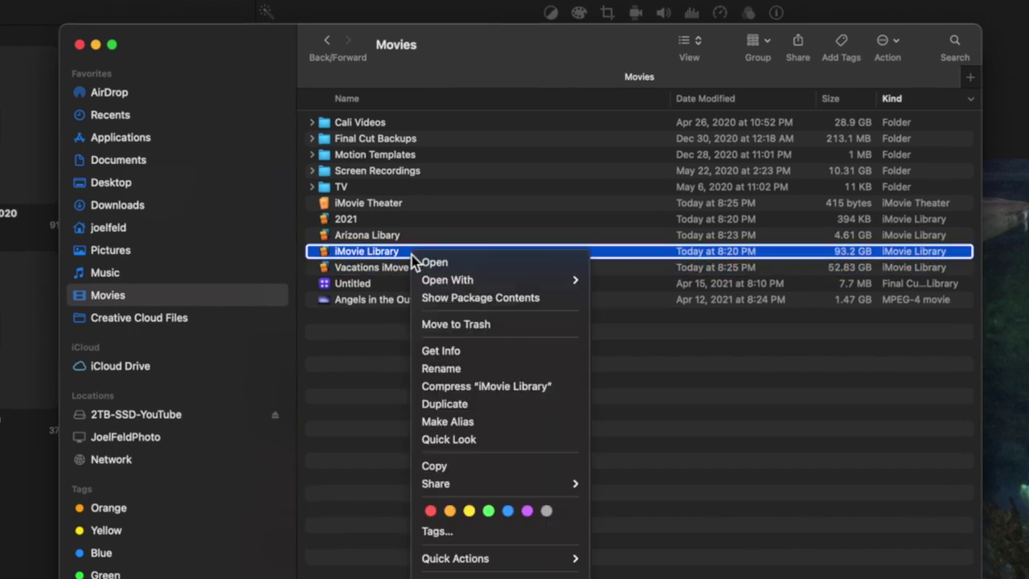
pyautogui.click(480, 299)
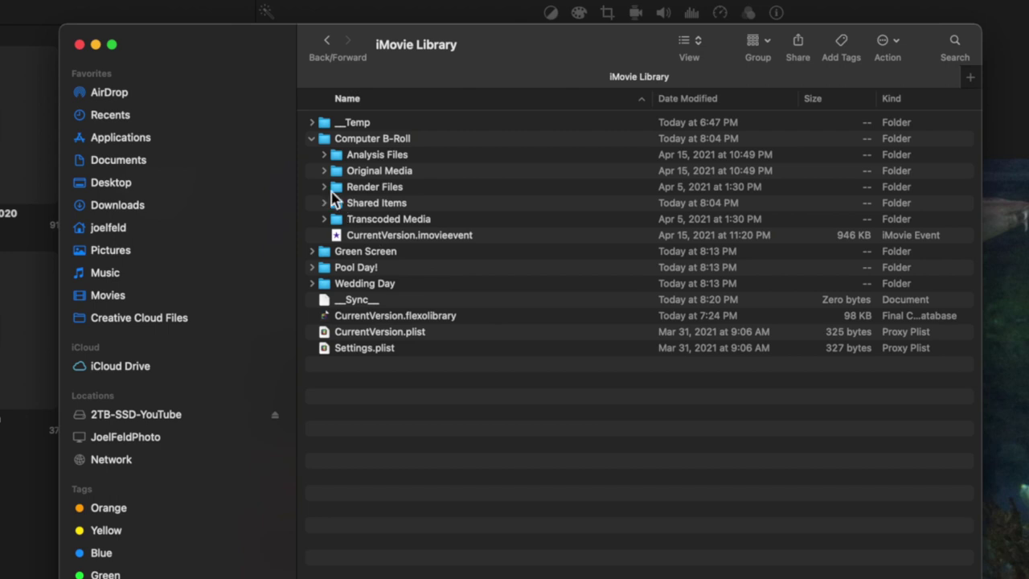
# Step: Expand the Render Files folder inside the Computer B-Roll event folder to view its subfolders
pyautogui.click(339, 141)
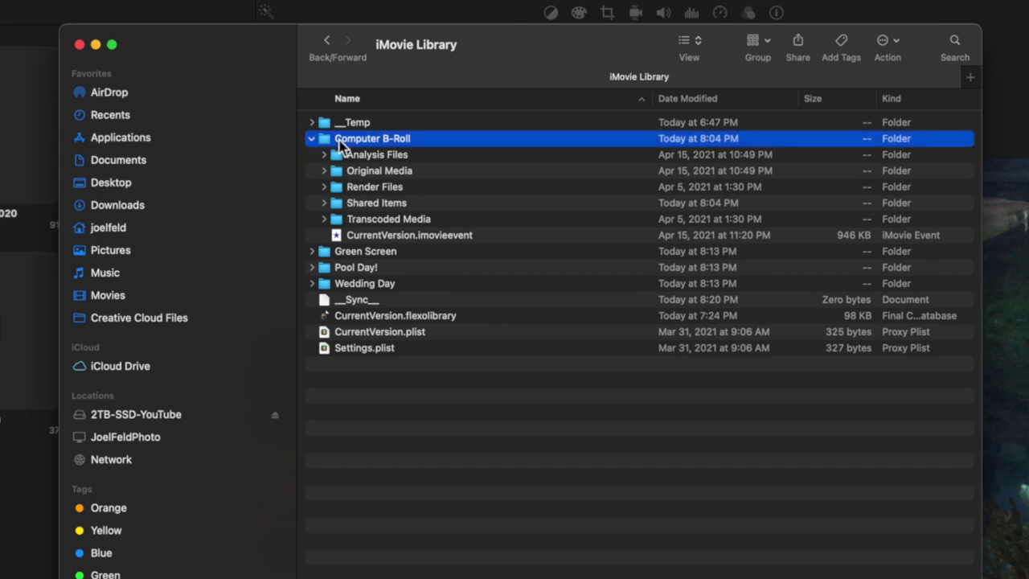
pyautogui.click(364, 191)
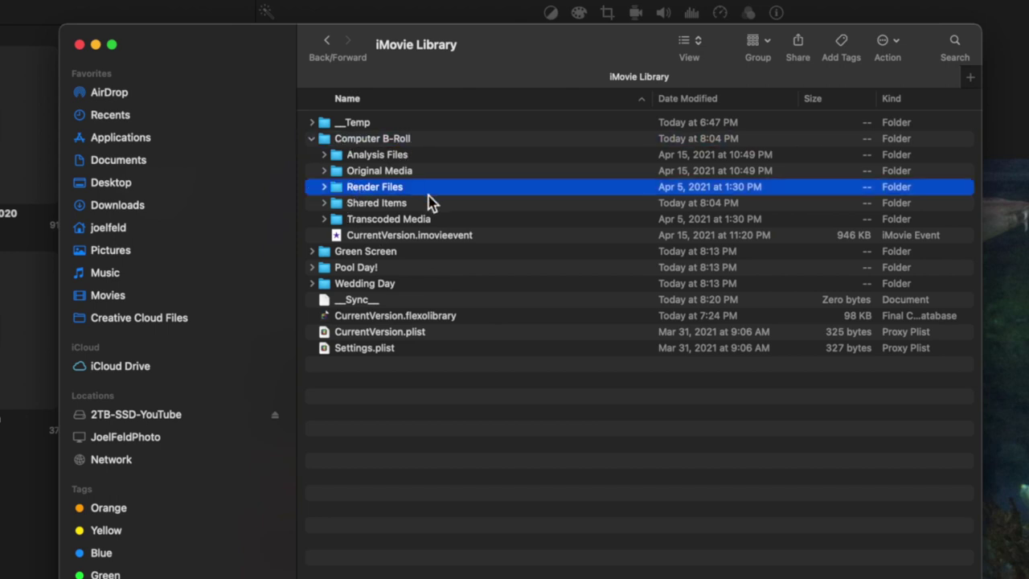
pyautogui.click(324, 187)
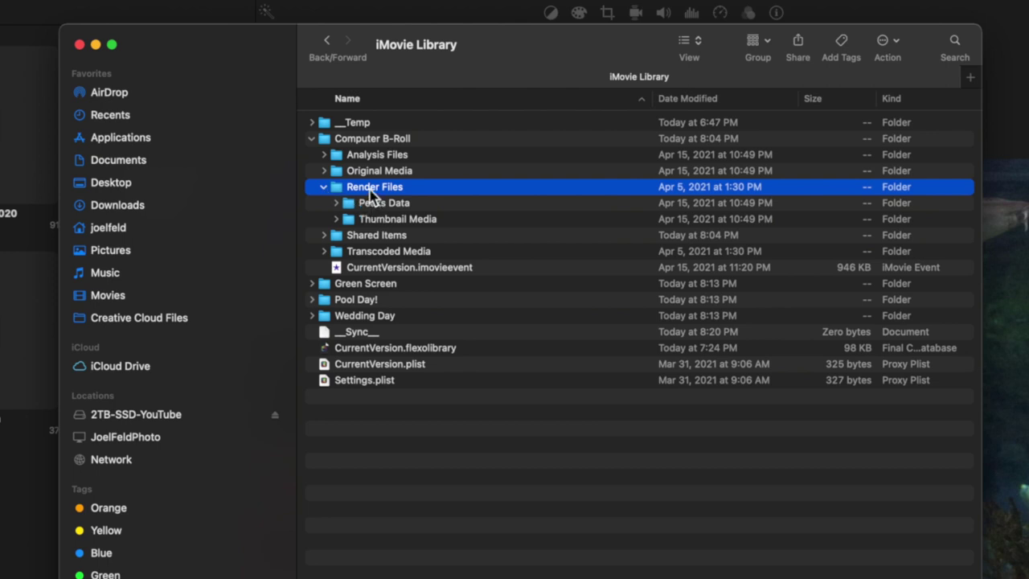